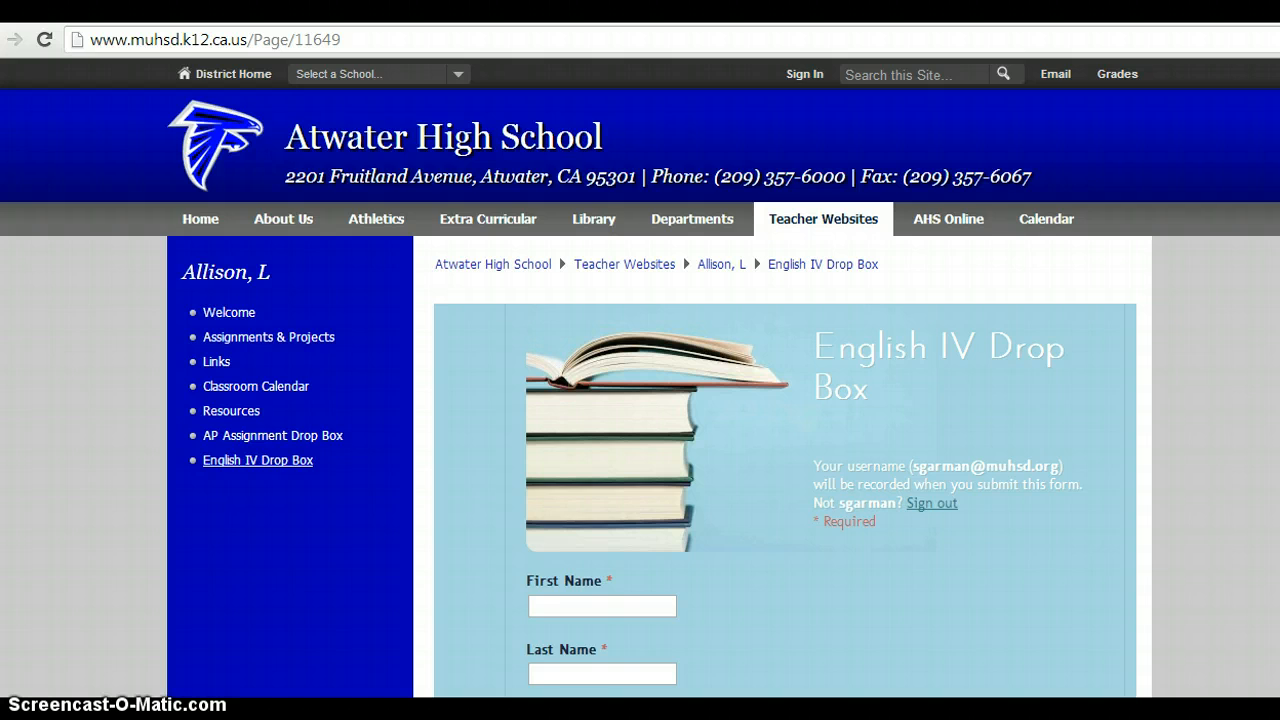
# - Examine the English IV Drop Box form's fields, including the choices offered for Period and Assignment
pyautogui.scroll(-3, 640, 377)
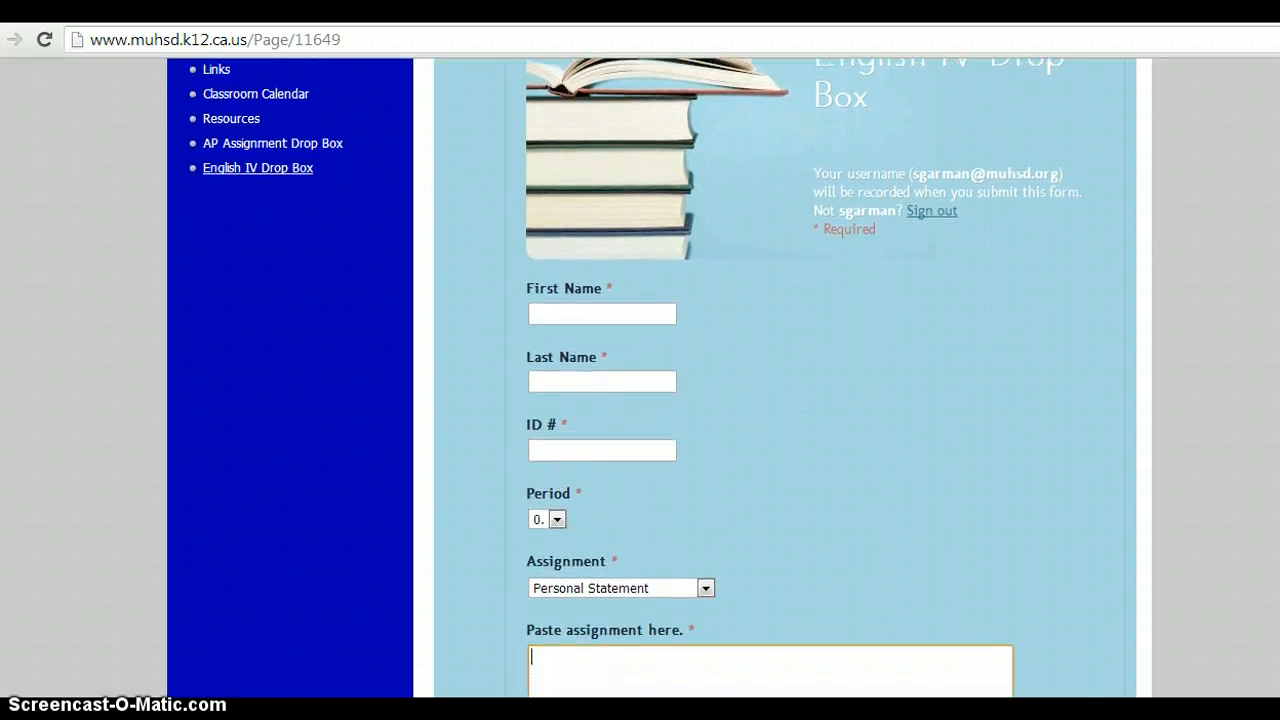
pyautogui.scroll(-2, 640, 377)
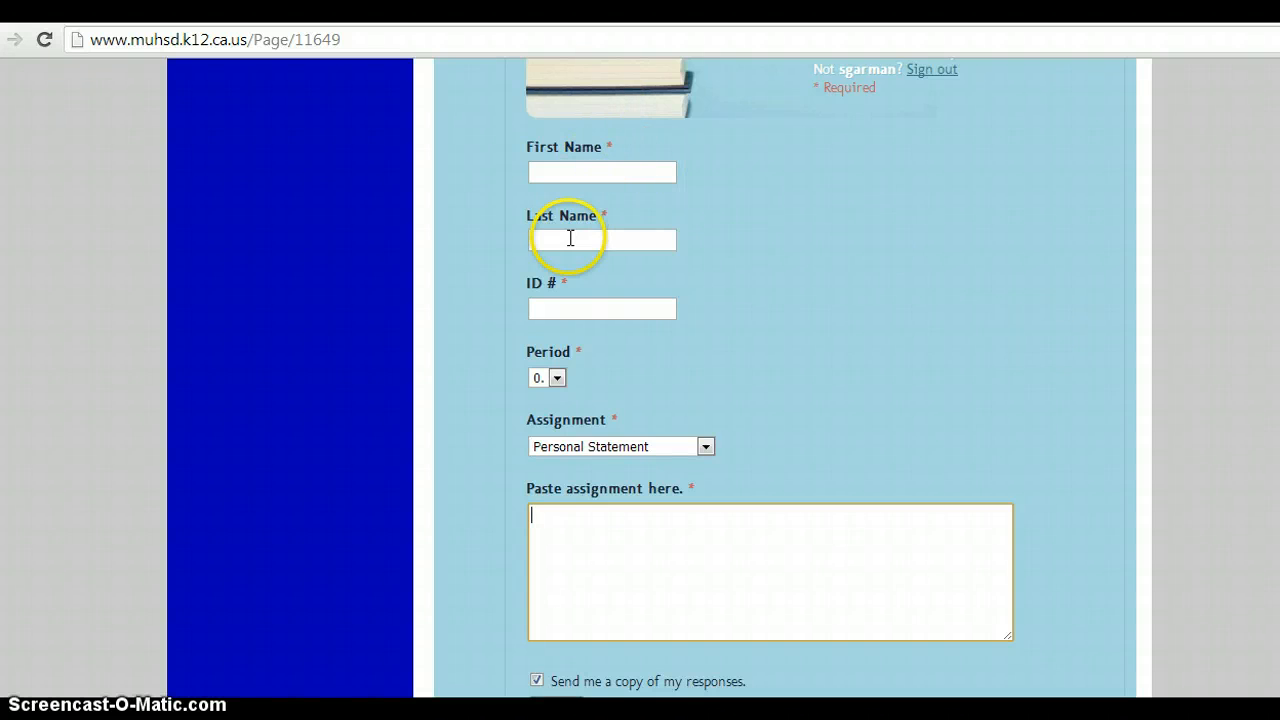
pyautogui.click(557, 378)
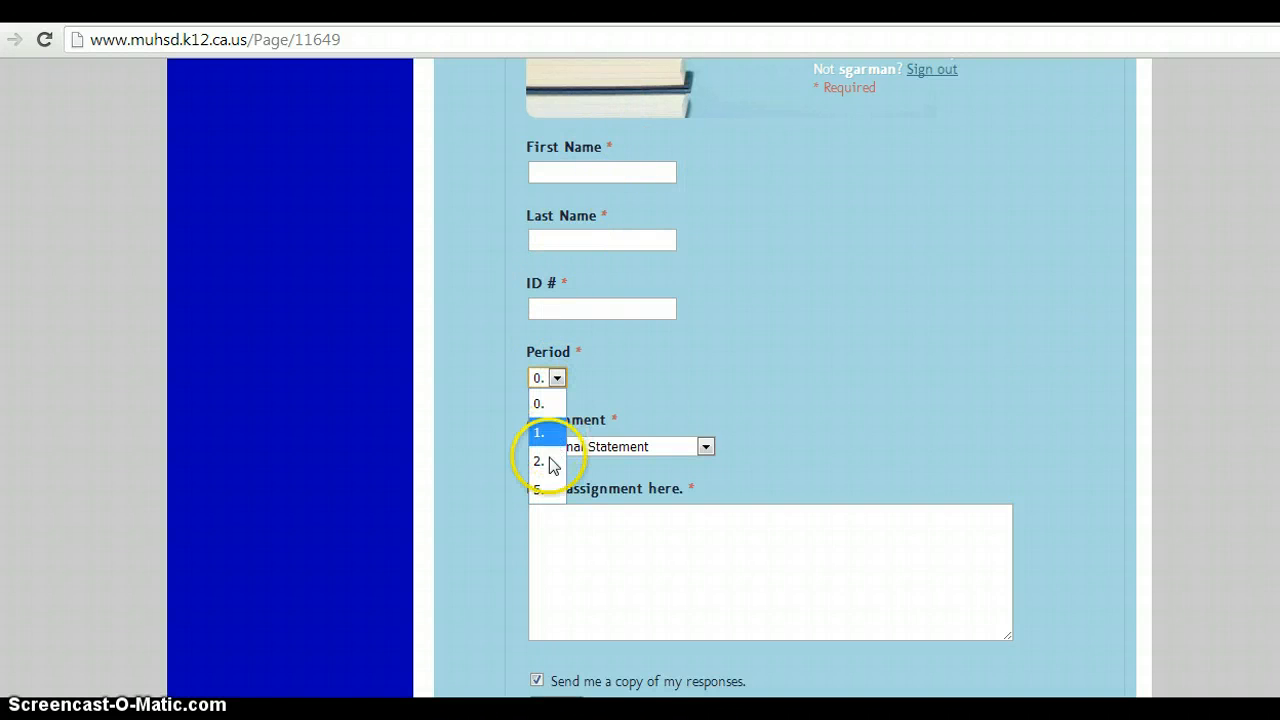
pyautogui.click(705, 446)
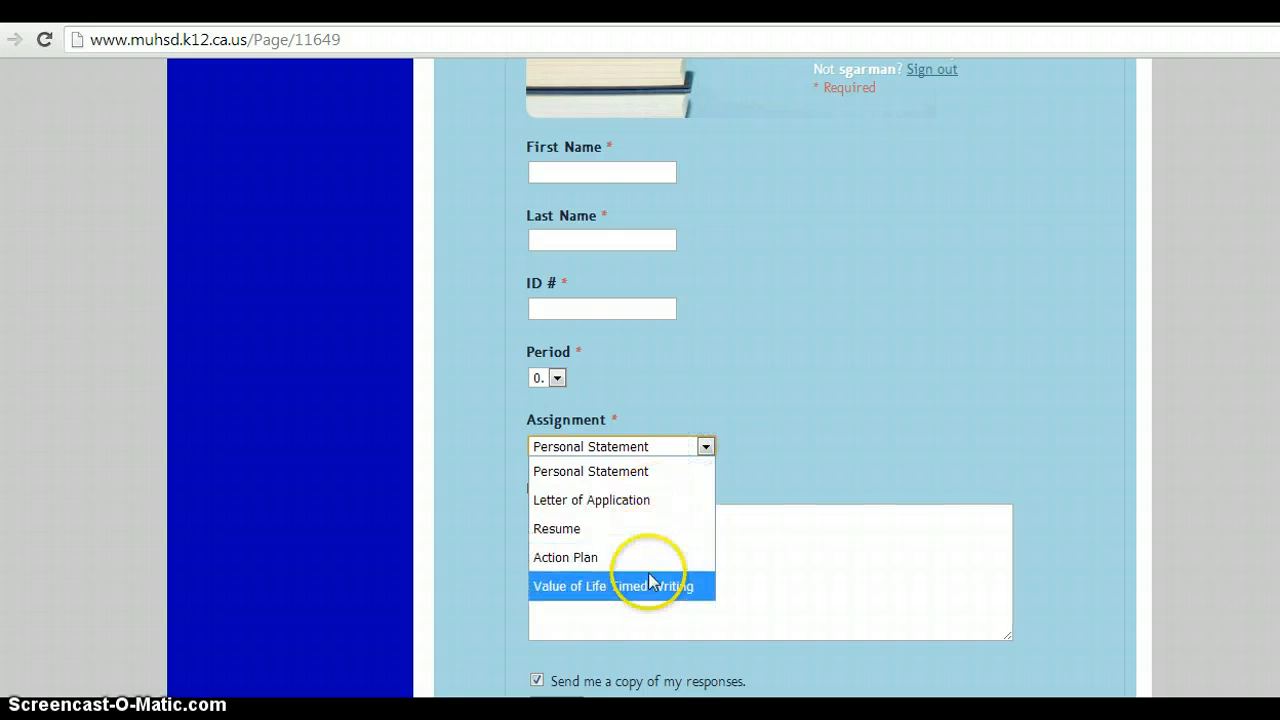
pyautogui.click(815, 528)
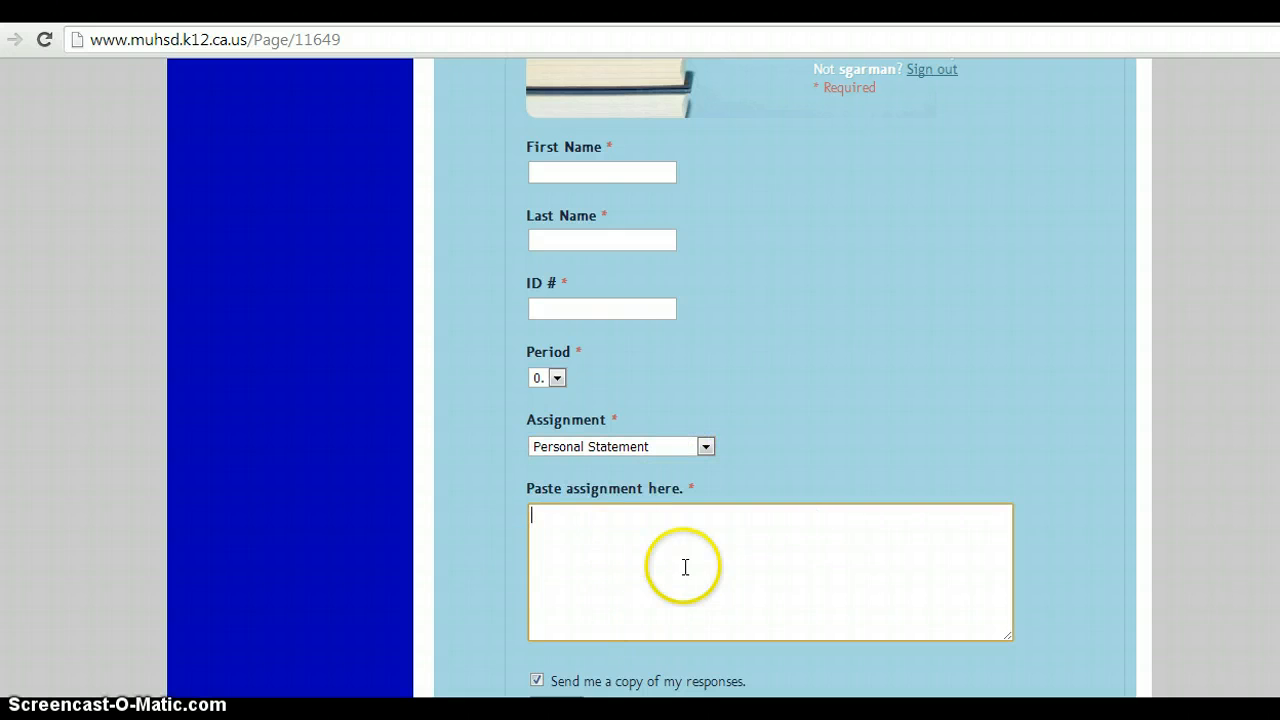
pyautogui.scroll(-3, 770, 400)
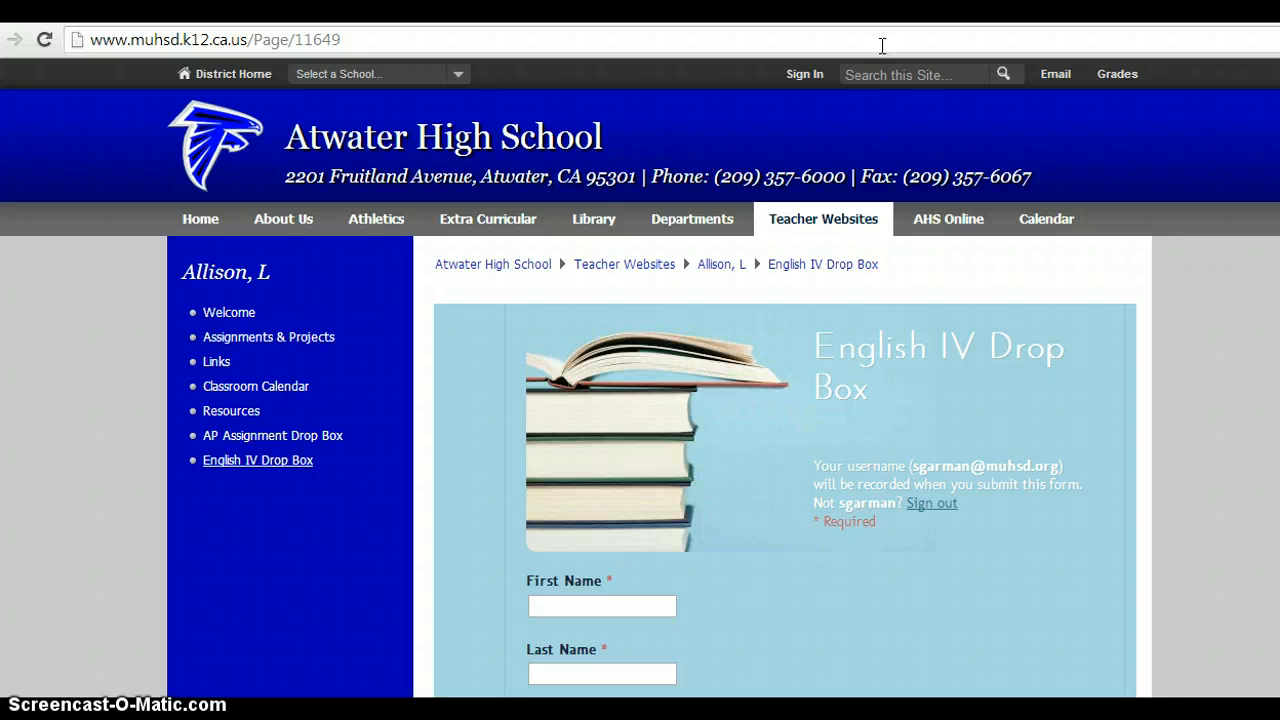
# - Switch to Google Drive, view the files shared with this account and search for "assignment"
pyautogui.click(599, 168)
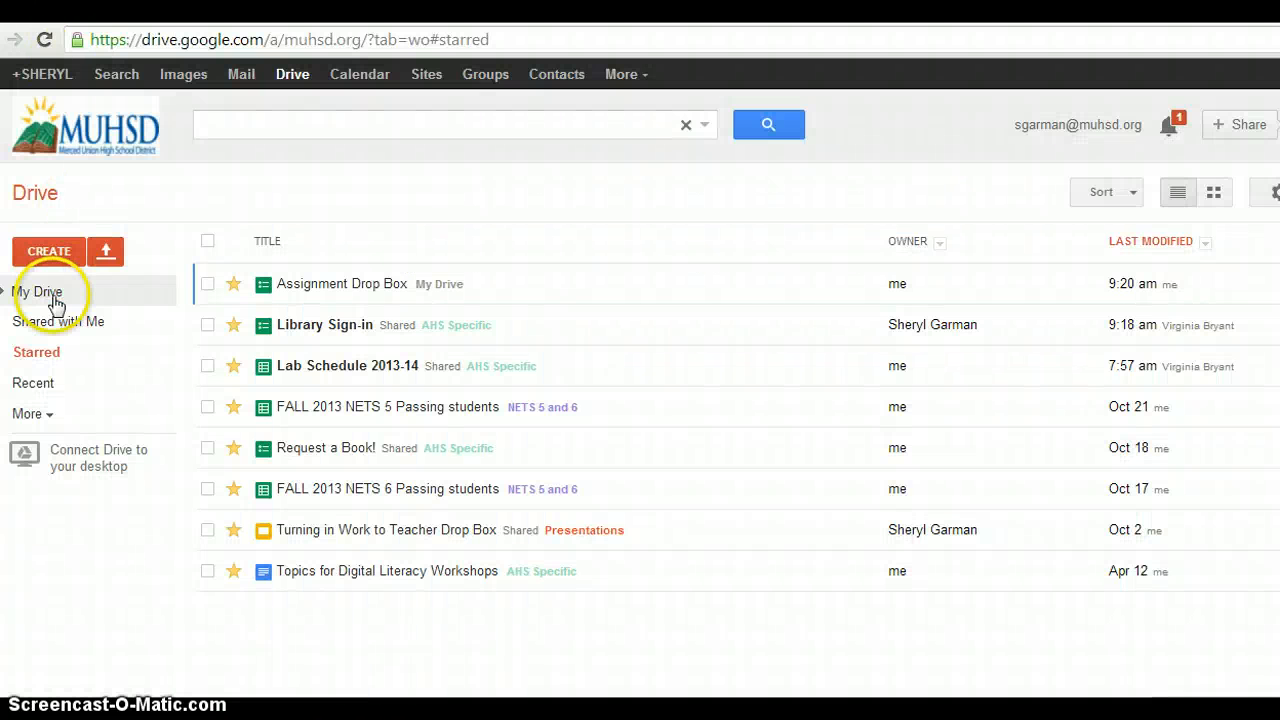
pyautogui.click(62, 330)
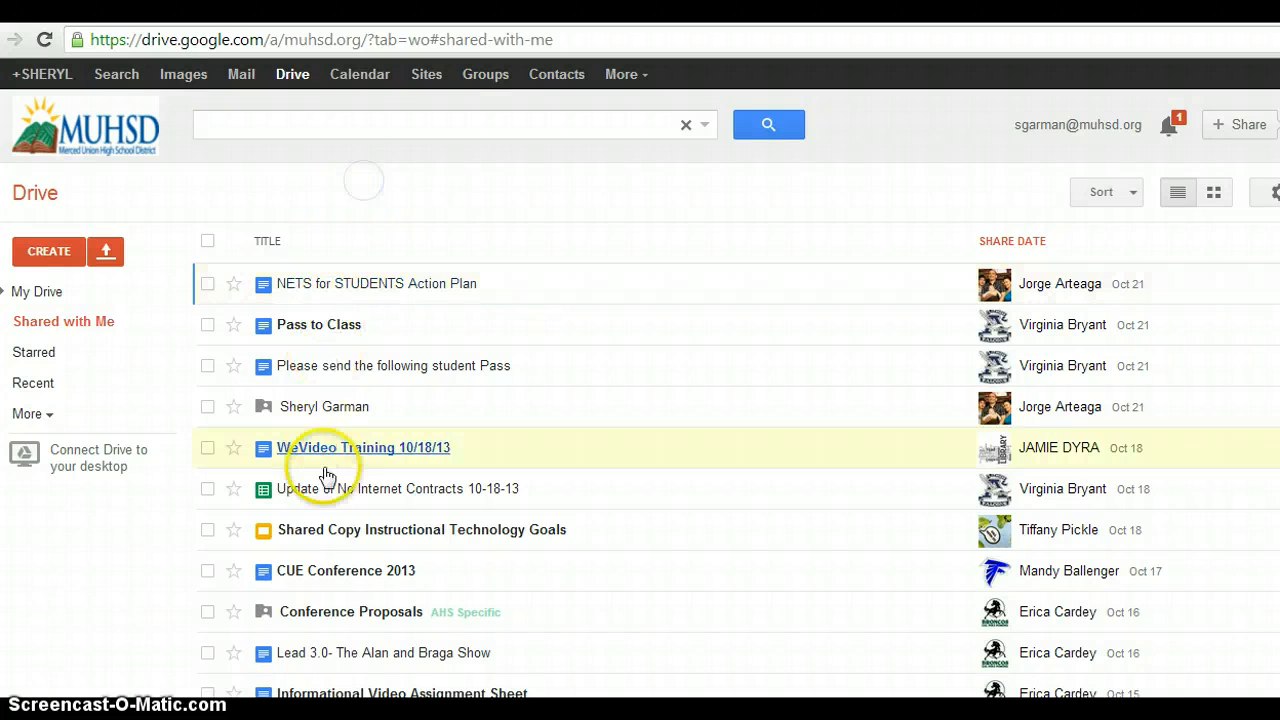
pyautogui.click(354, 128)
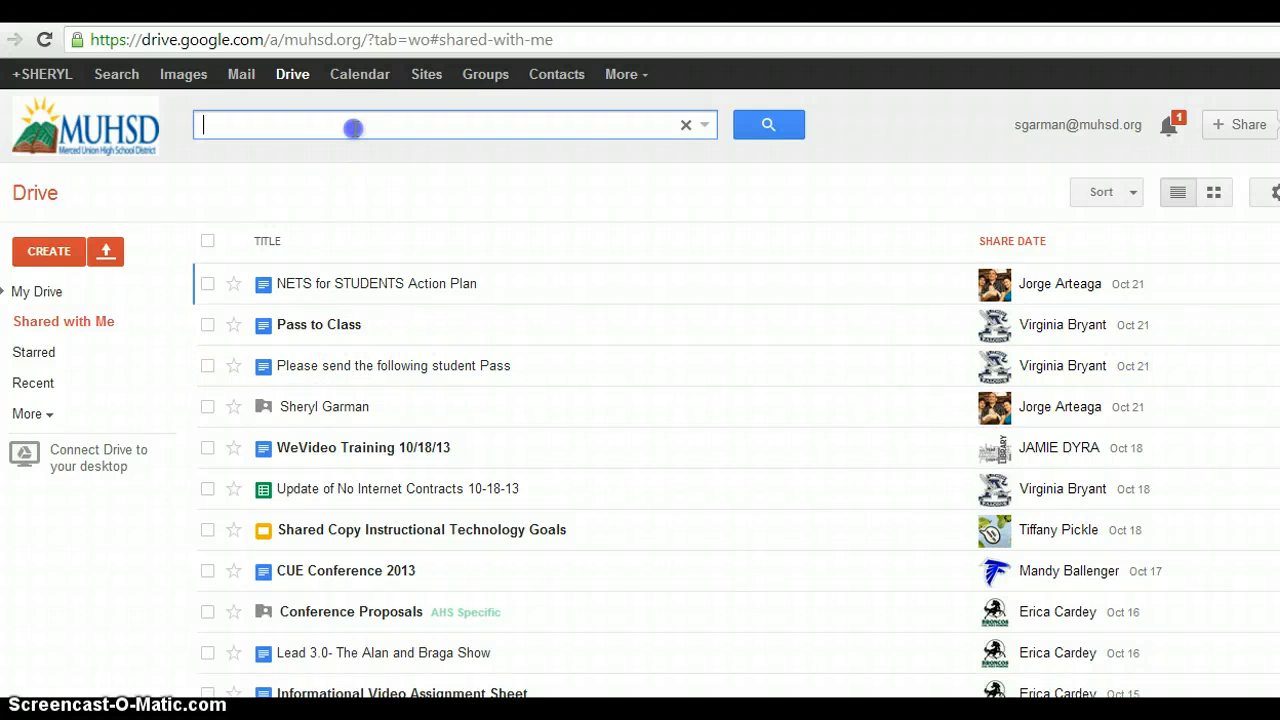
pyautogui.write('assi')
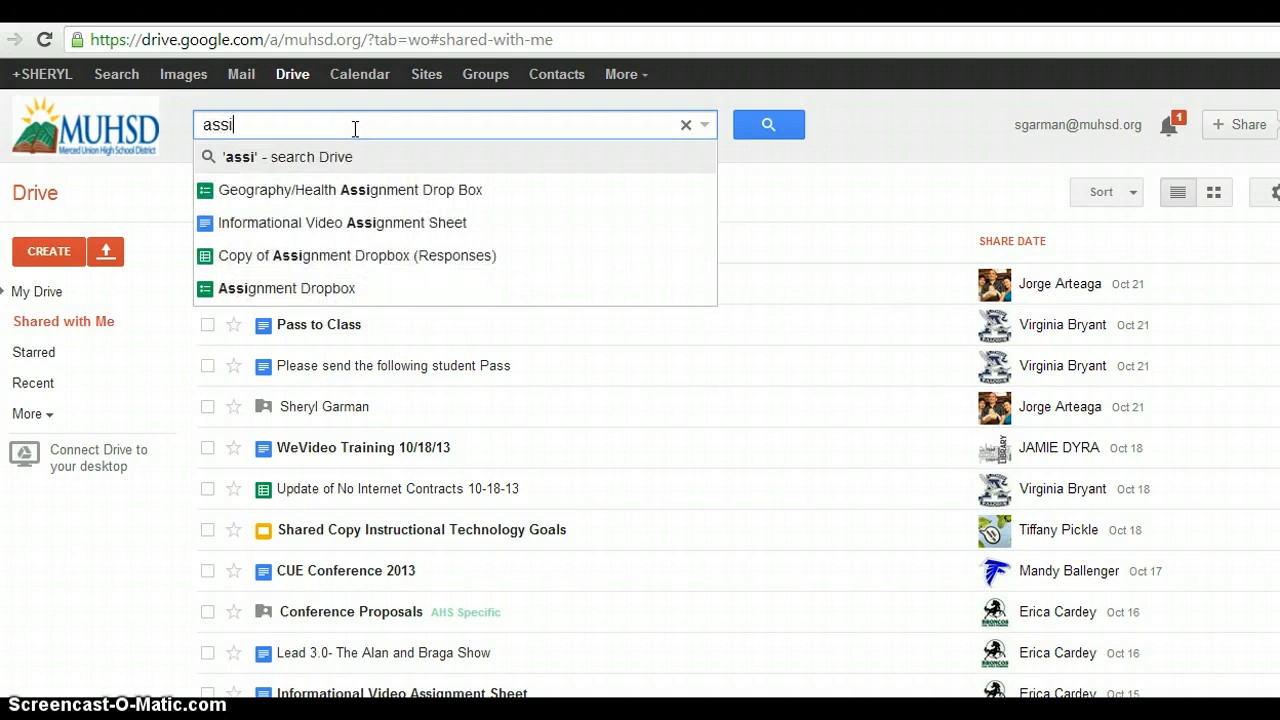
pyautogui.write('gnment')
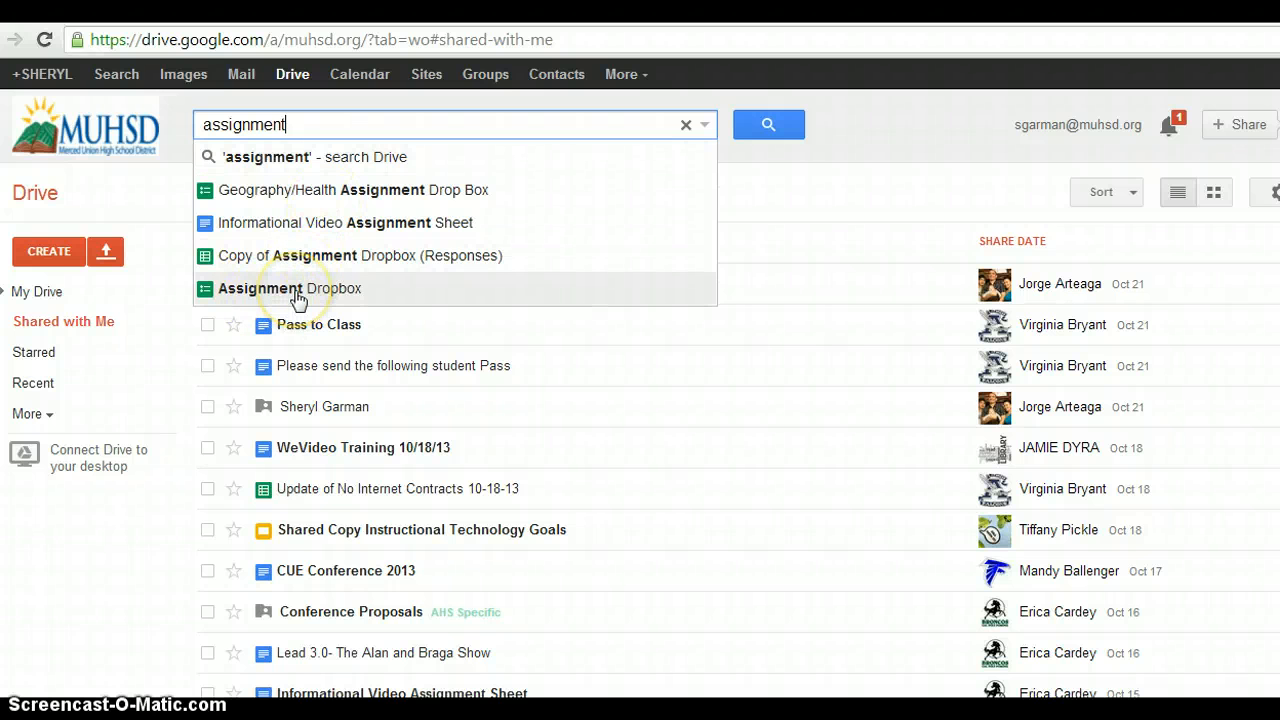
# - Open the starred Assignment Drop Box form and make a copy named Copy of Assignment Drop Box
pyautogui.click(33, 362)
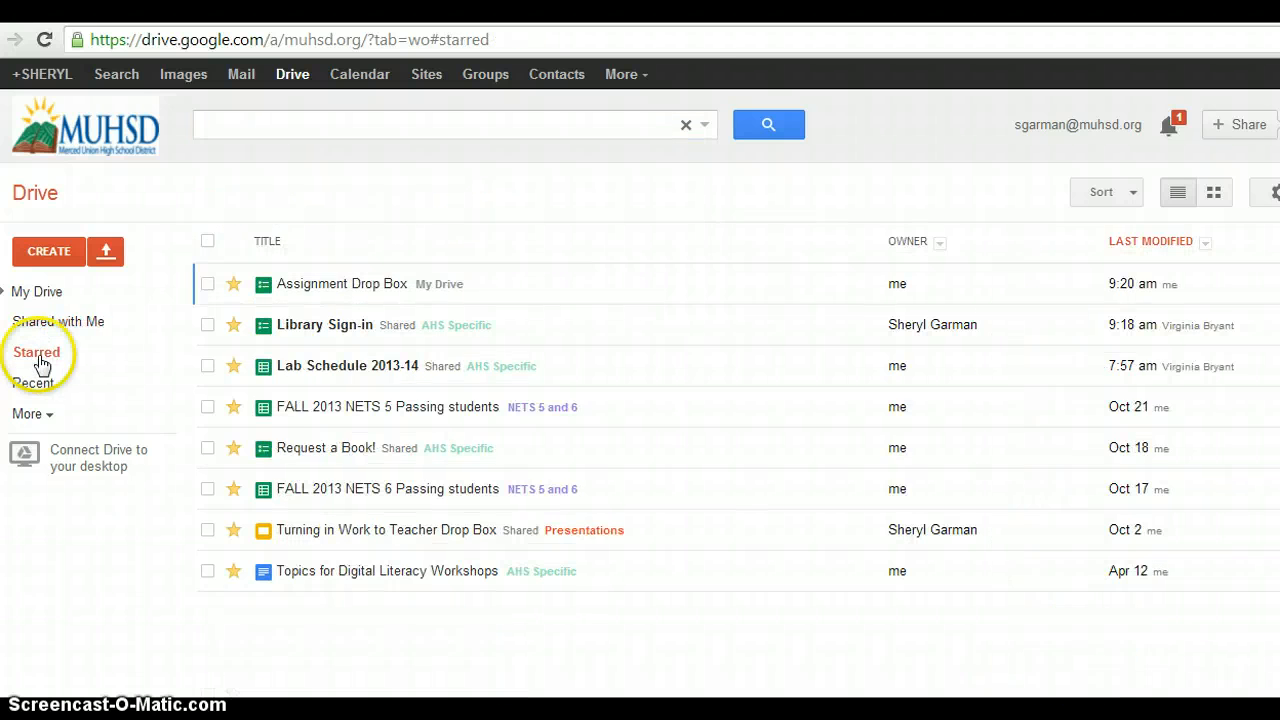
pyautogui.click(365, 285)
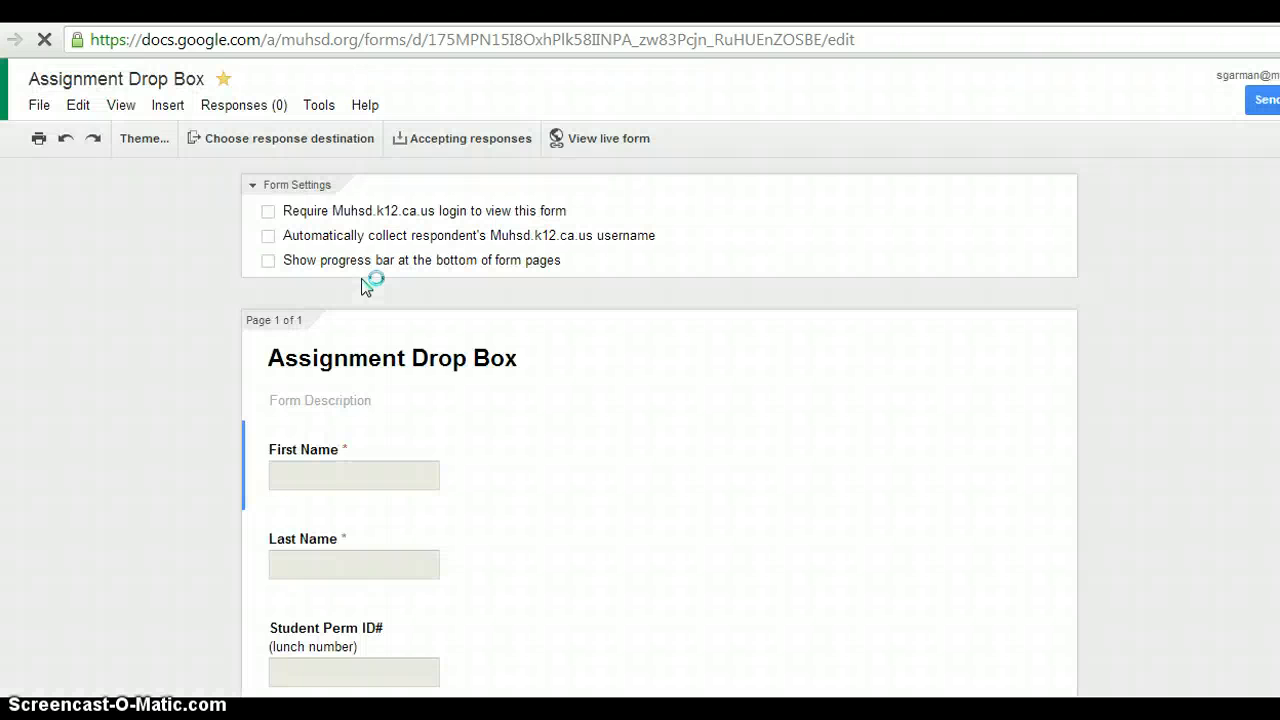
pyautogui.click(40, 108)
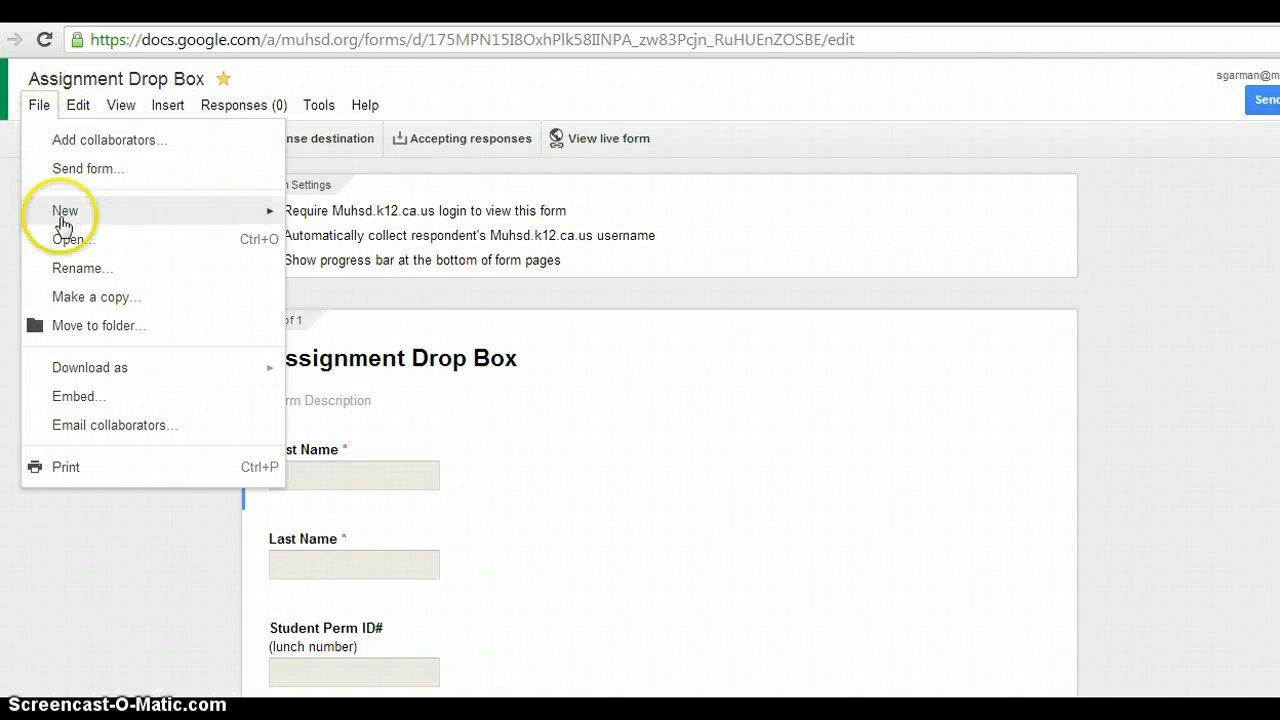
pyautogui.click(85, 309)
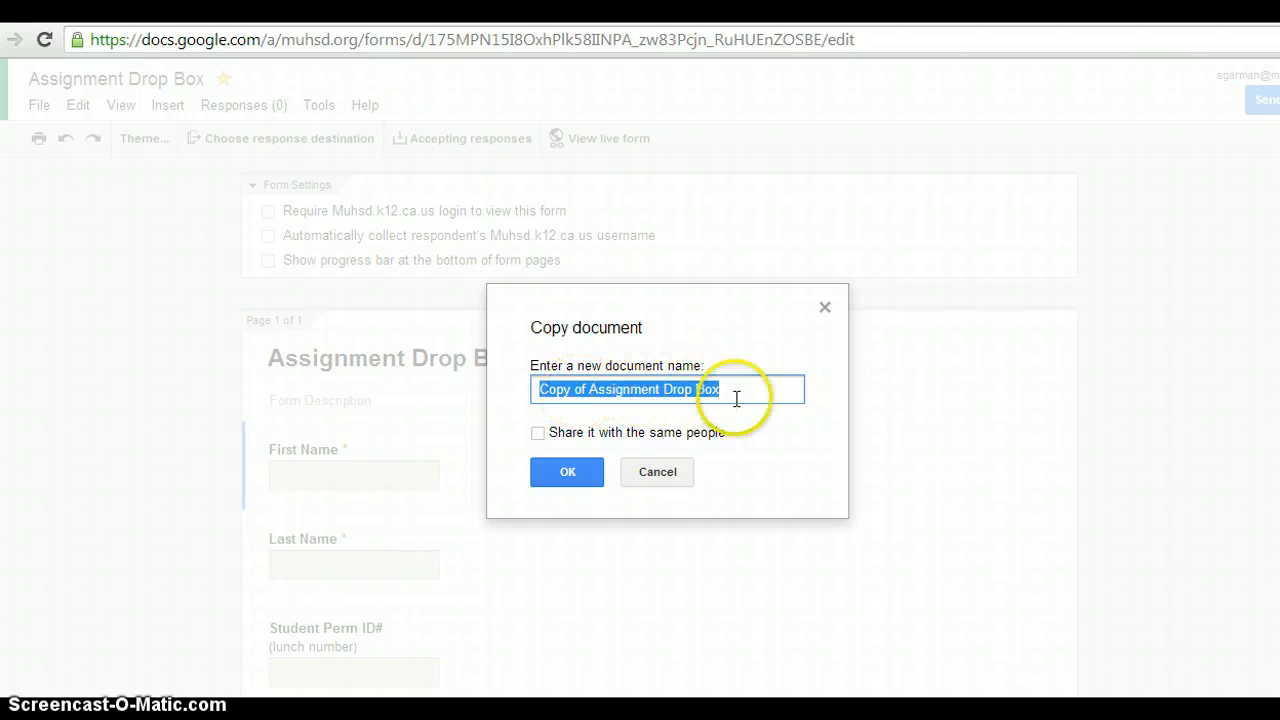
pyautogui.click(568, 473)
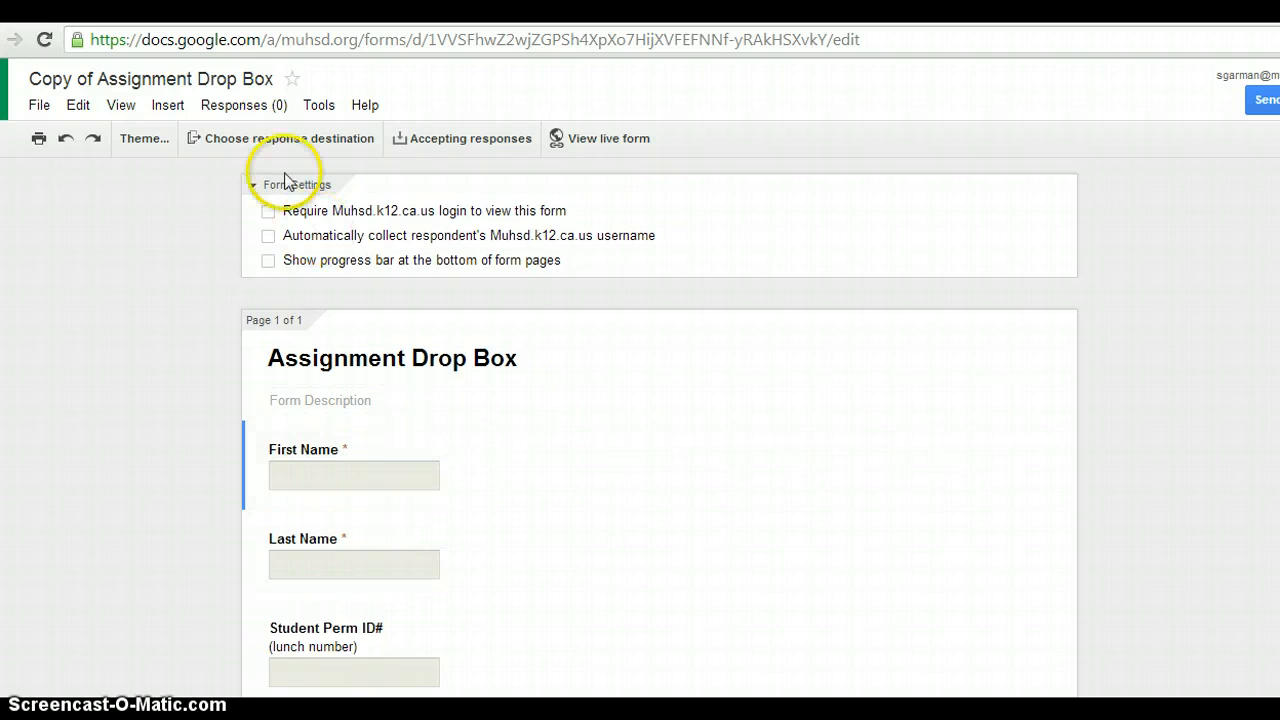
# - Apply the White Poppies theme to the copied form
pyautogui.click(145, 140)
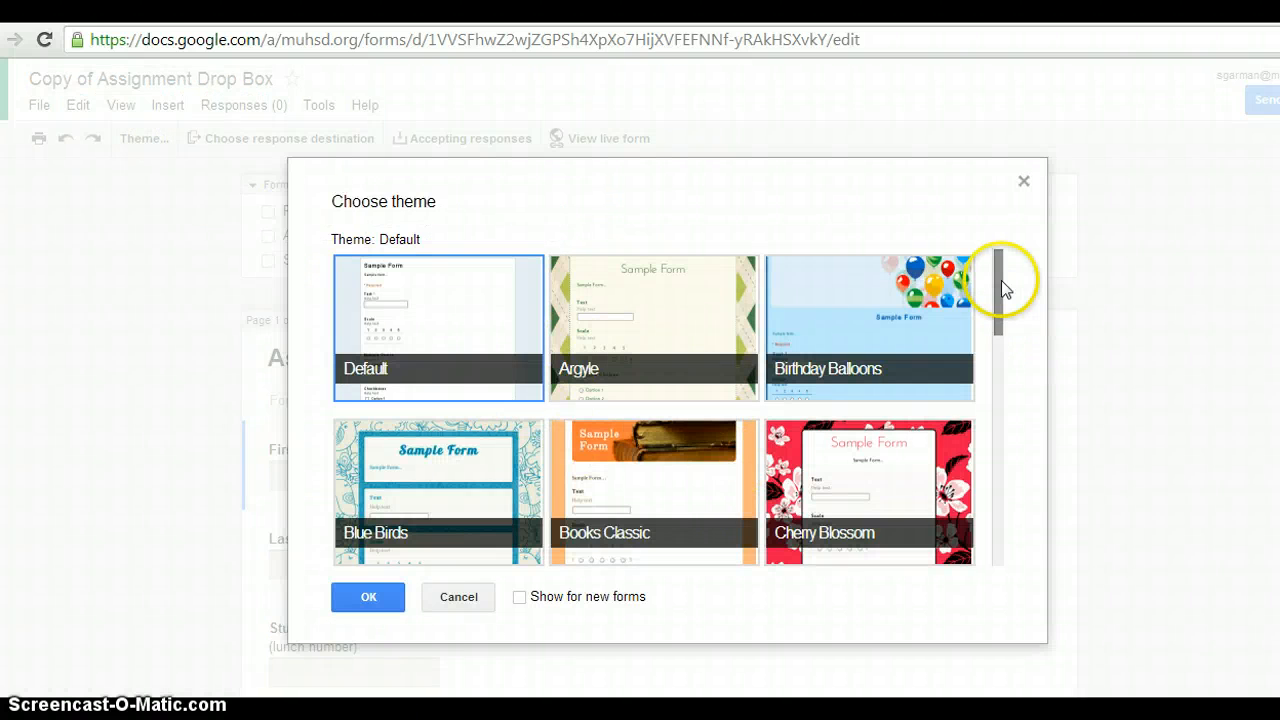
pyautogui.moveTo(1000, 282); pyautogui.dragTo(991, 537)
pyautogui.click(523, 471)
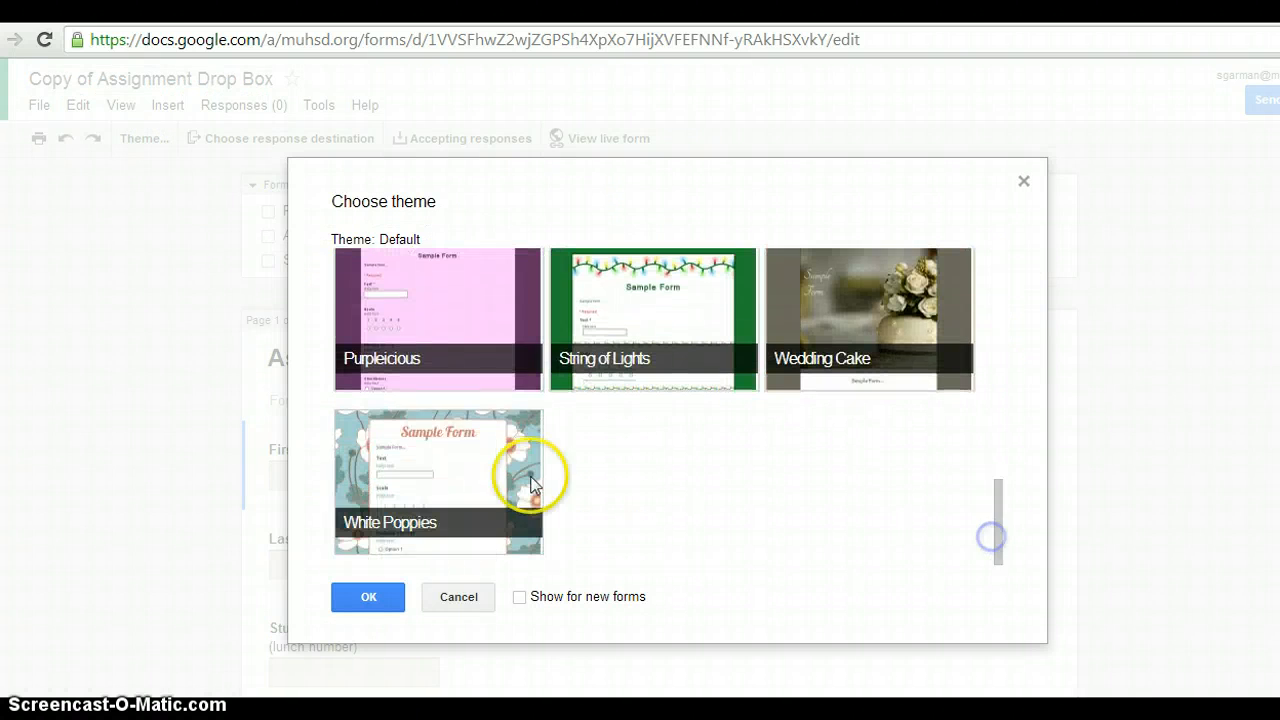
pyautogui.click(388, 604)
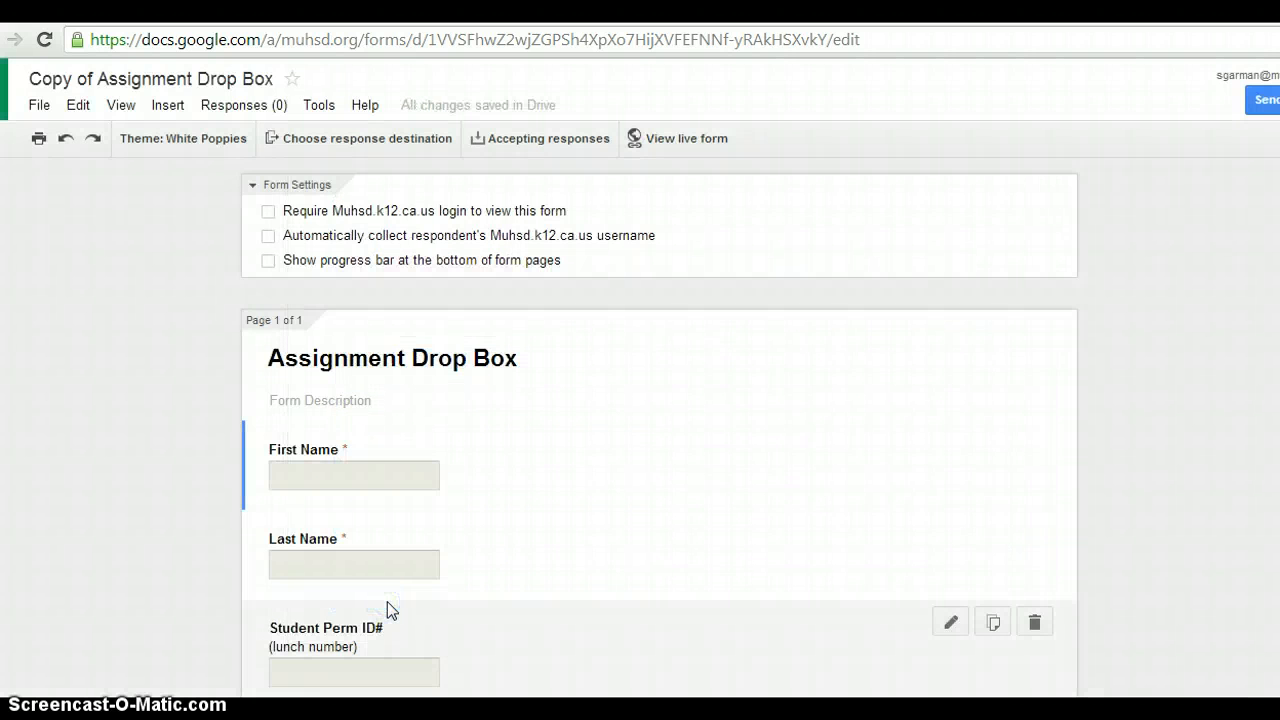
# - Create a new spreadsheet with the suggested name as the form's response destination
pyautogui.click(348, 144)
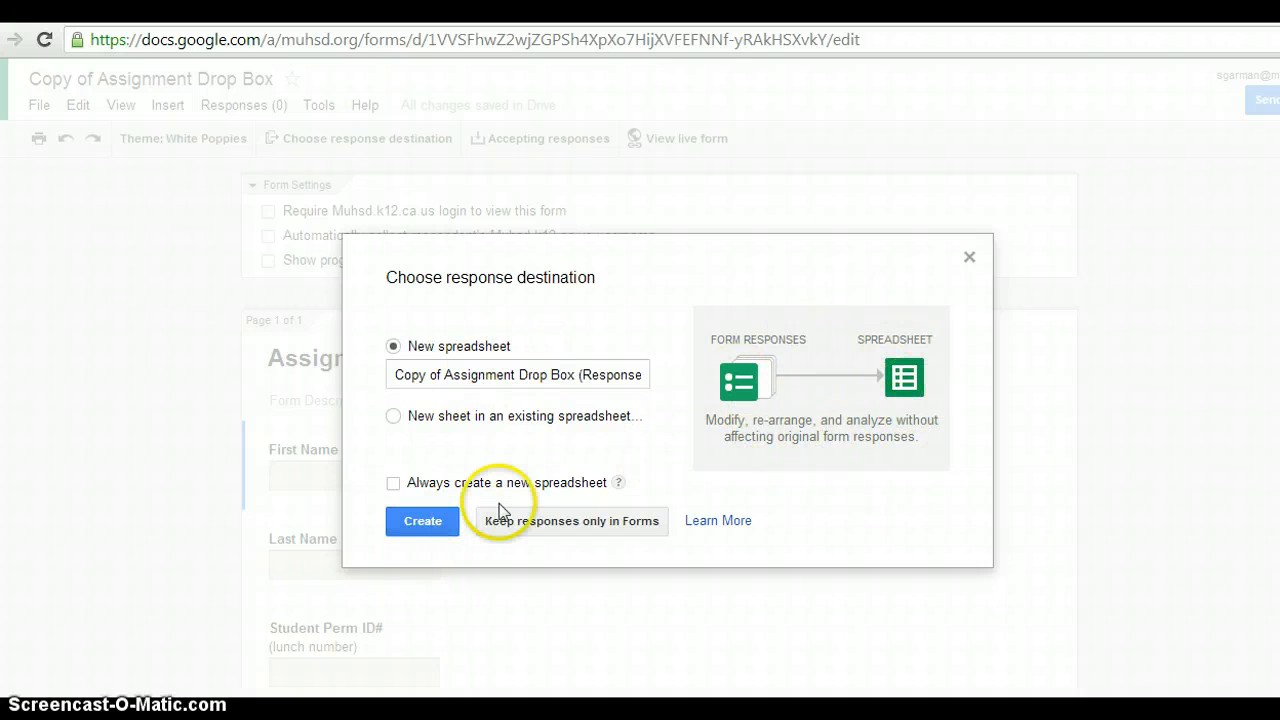
pyautogui.click(431, 524)
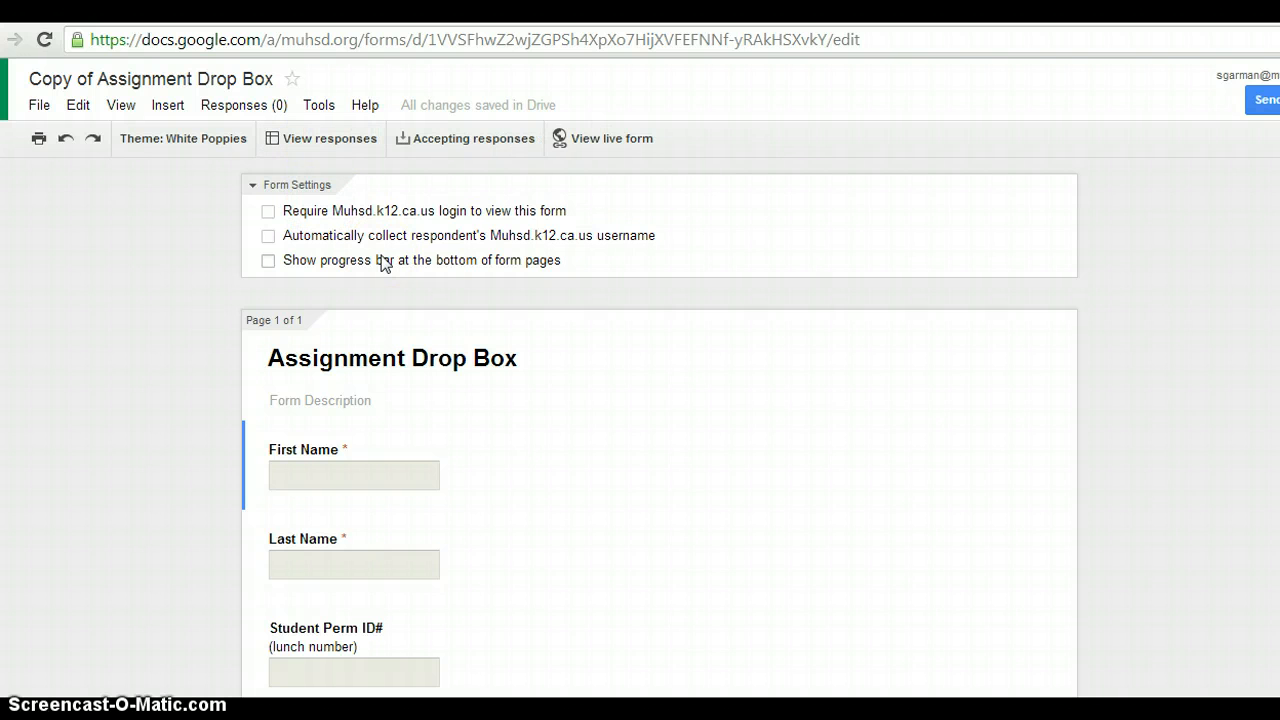
# - Require a Muhsd.k12.ca.us login to view the form and automatically collect respondents' usernames
pyautogui.click(478, 366)
pyautogui.click(330, 238)
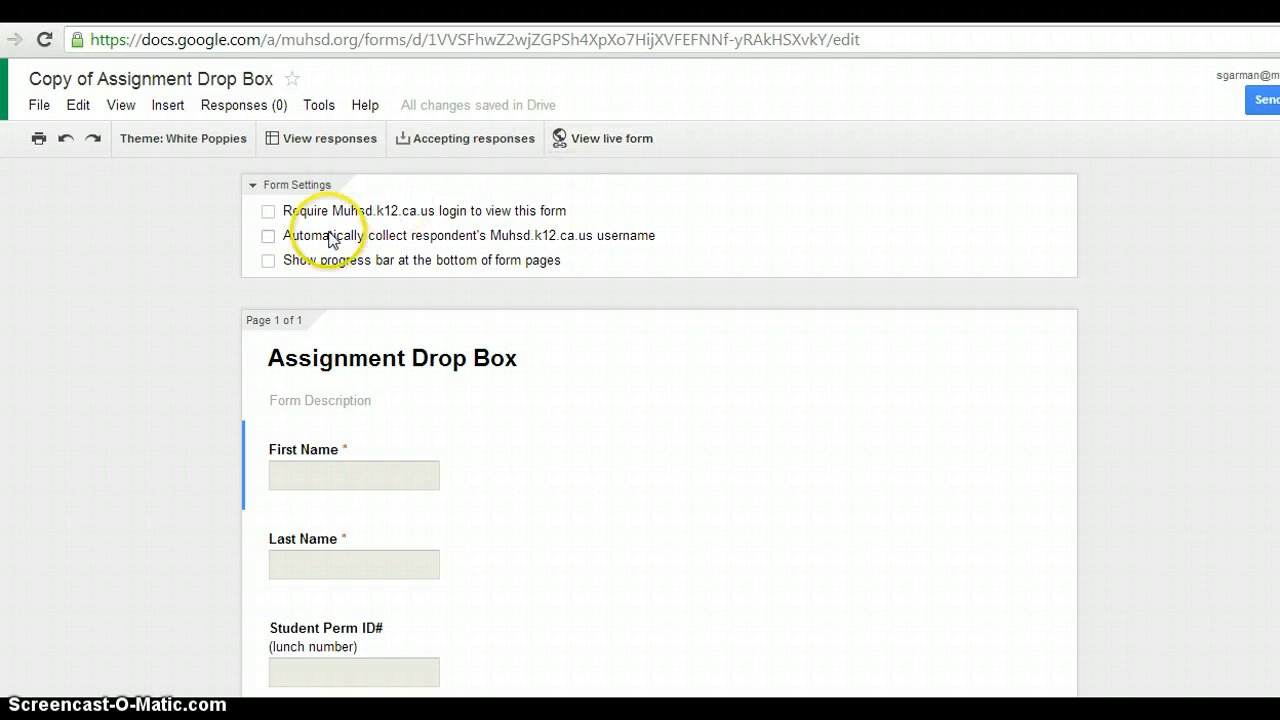
pyautogui.click(270, 240)
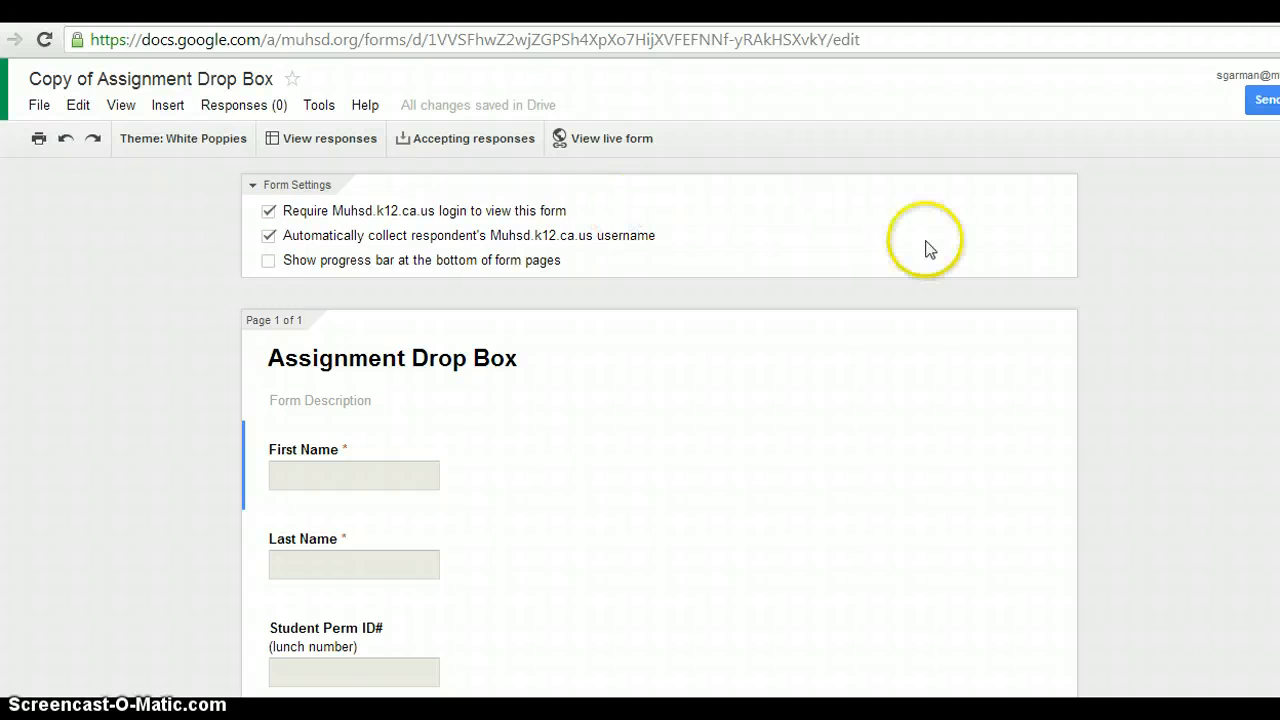
# - Delete the Student Perm ID# question from the form
pyautogui.scroll(-2, 658, 428)
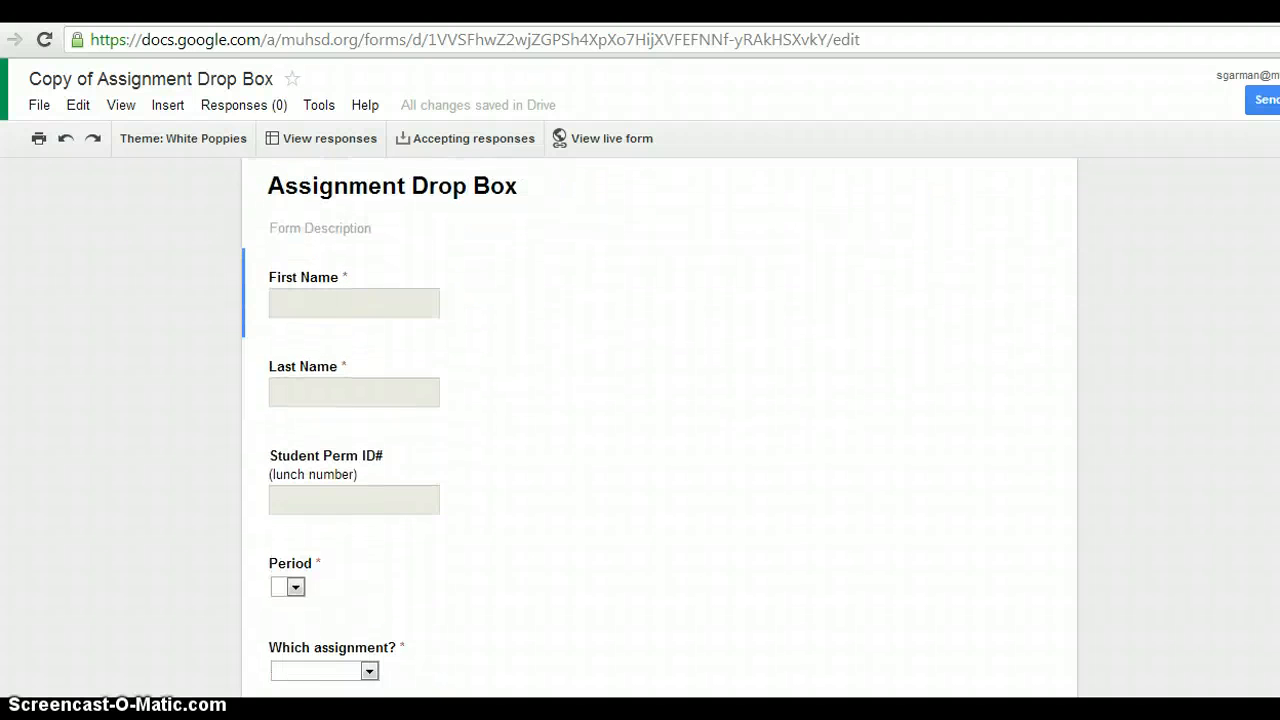
pyautogui.scroll(-1, 658, 428)
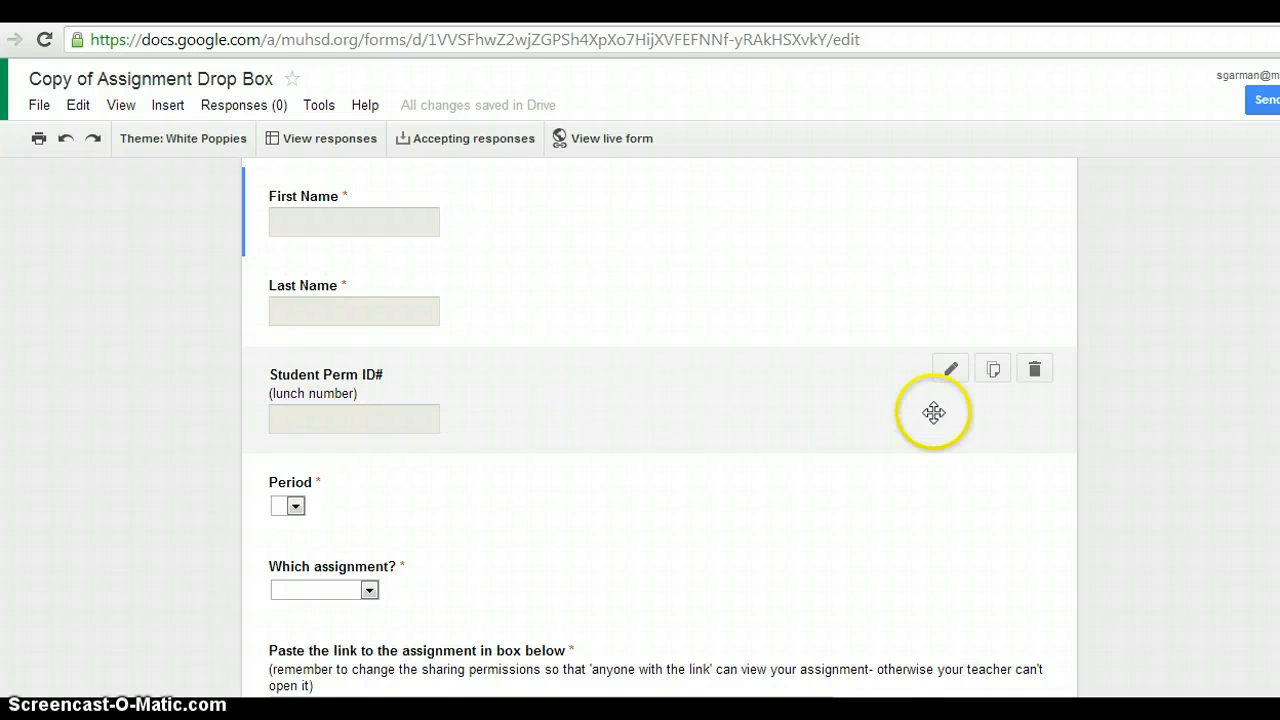
pyautogui.click(1034, 369)
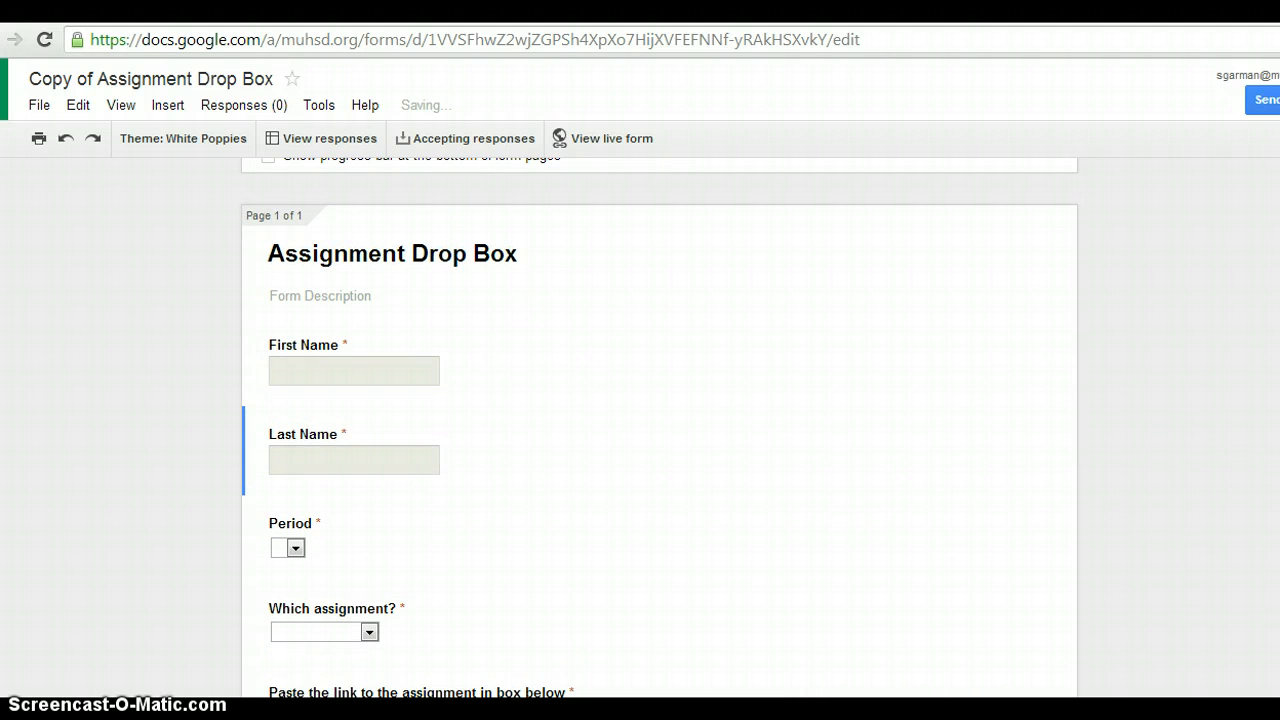
pyautogui.scroll(-1, 629, 386)
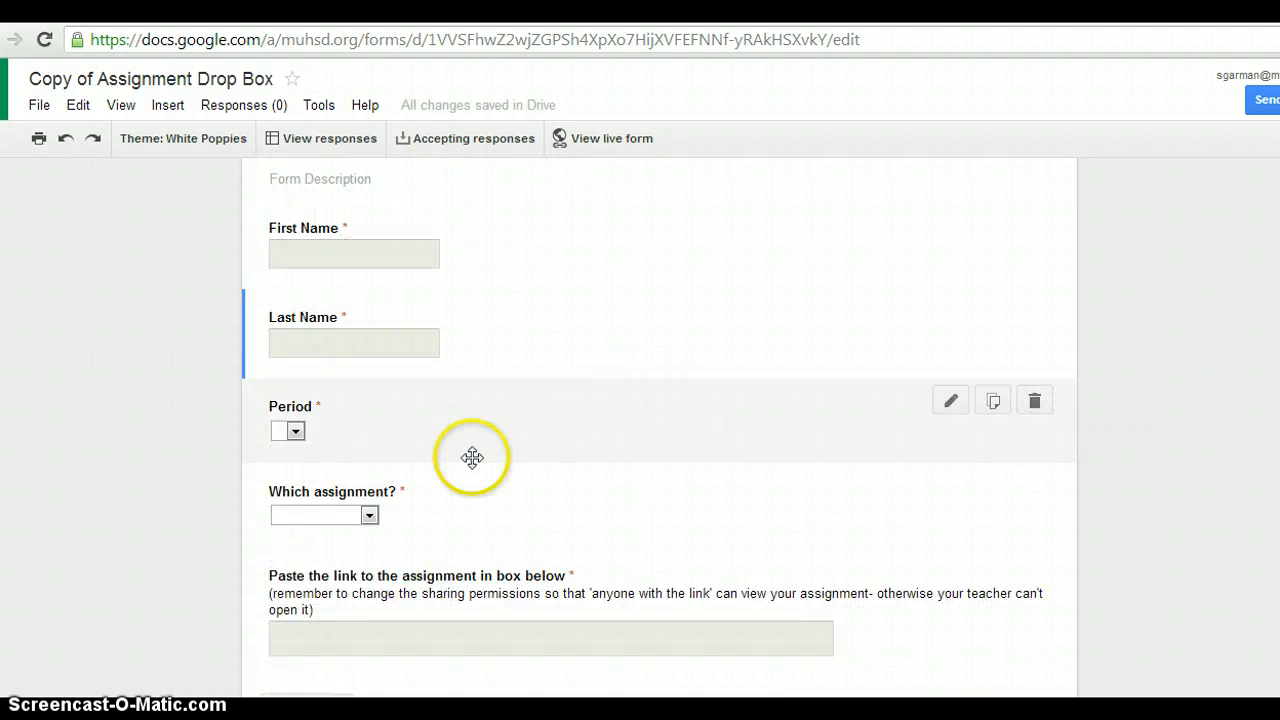
pyautogui.click(296, 433)
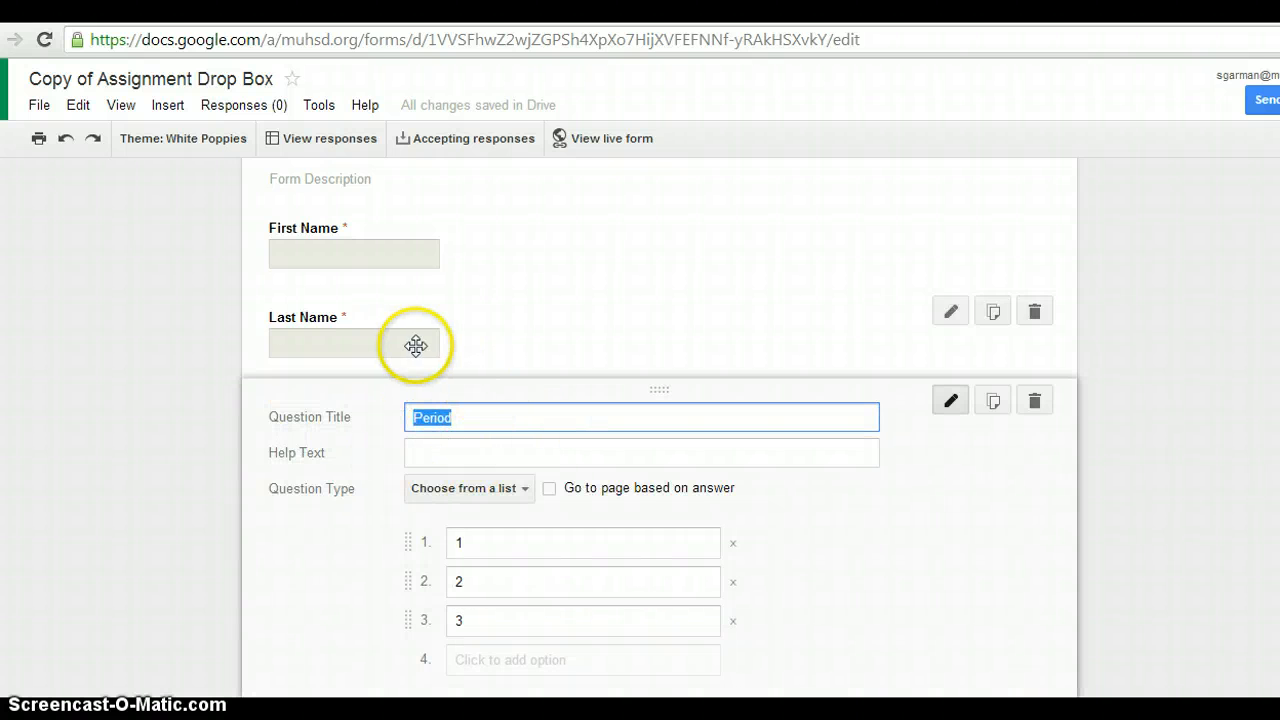
pyautogui.click(712, 253)
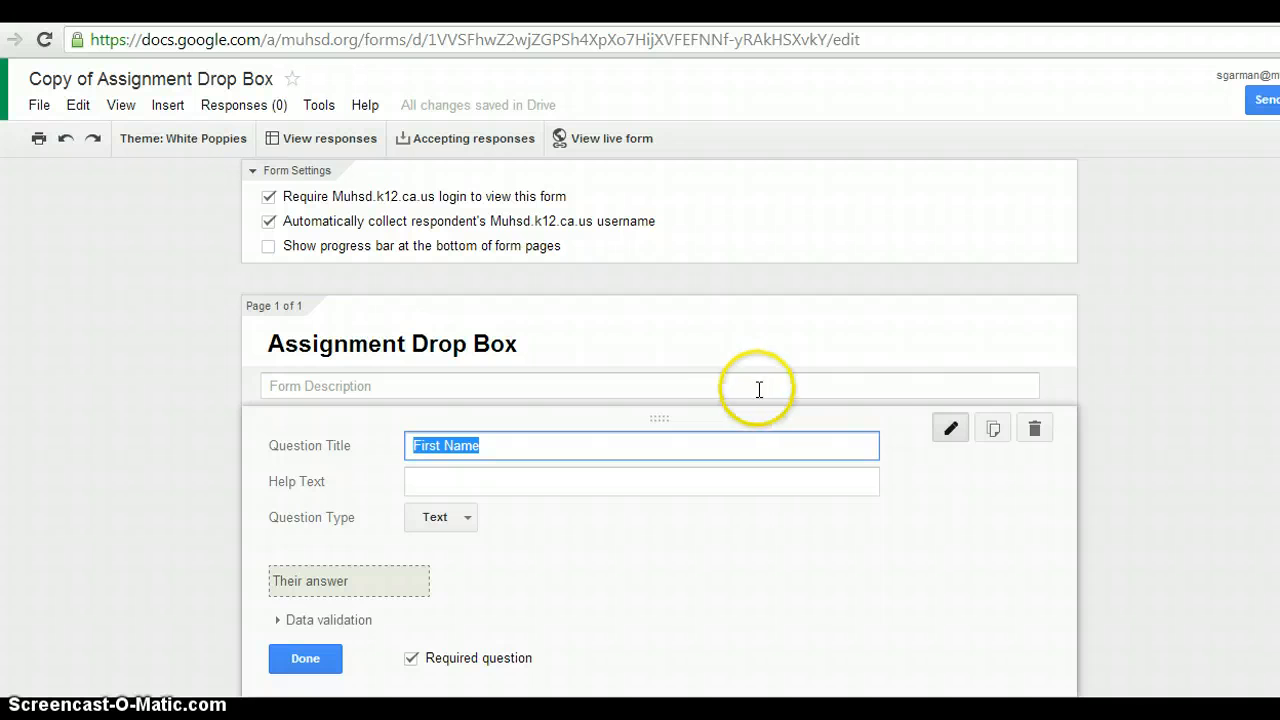
pyautogui.scroll(-5, 660, 430)
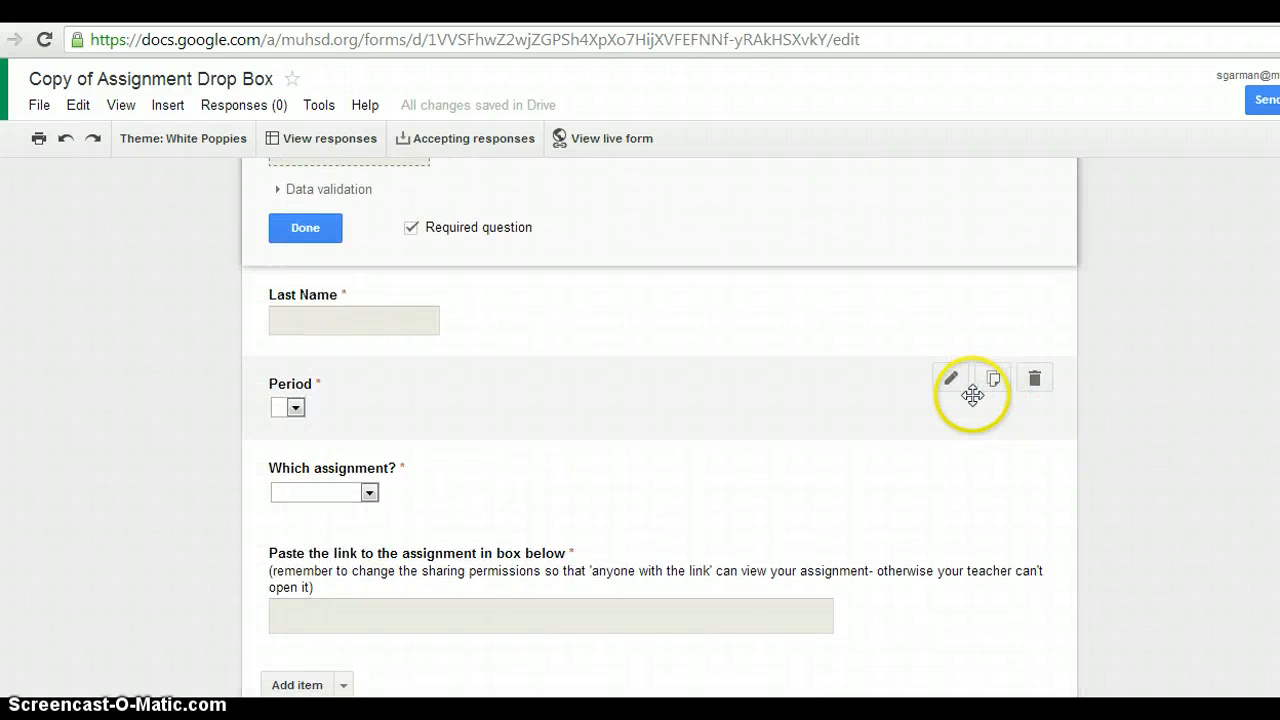
# - Change the Period question's list options to 2, 3, 4 and 5
pyautogui.click(948, 380)
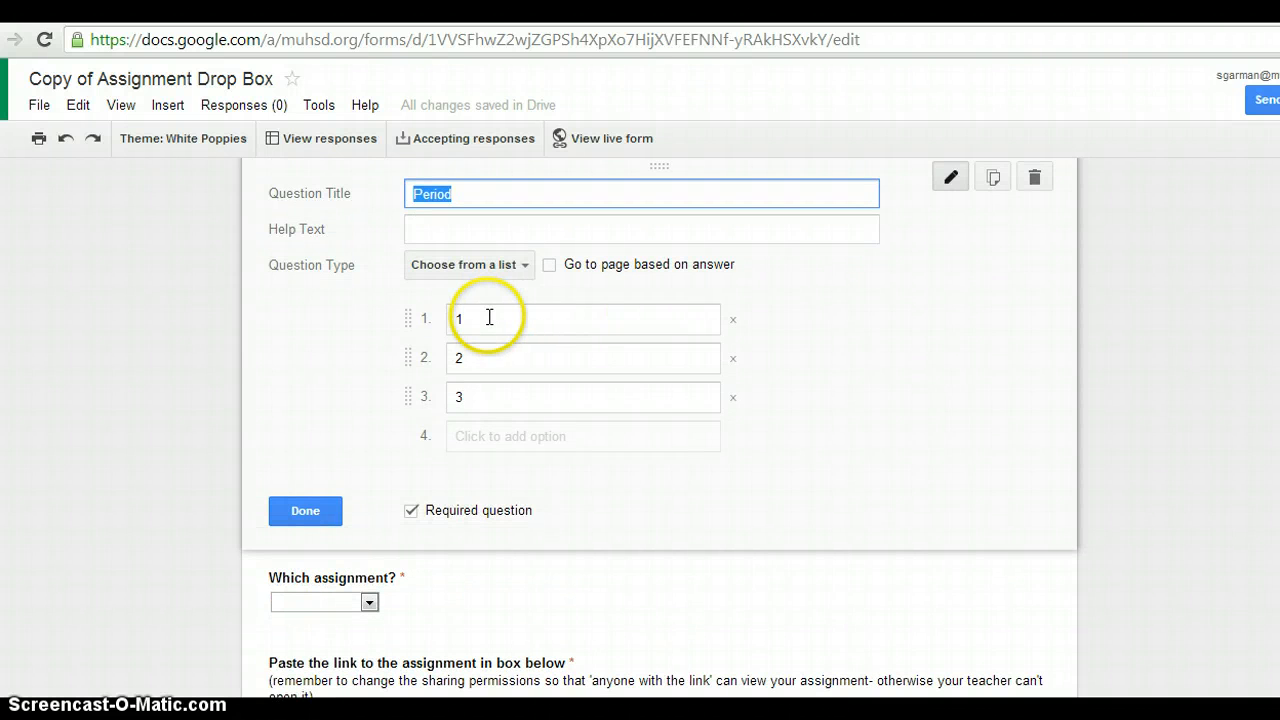
pyautogui.moveTo(495, 314); pyautogui.dragTo(468, 317)
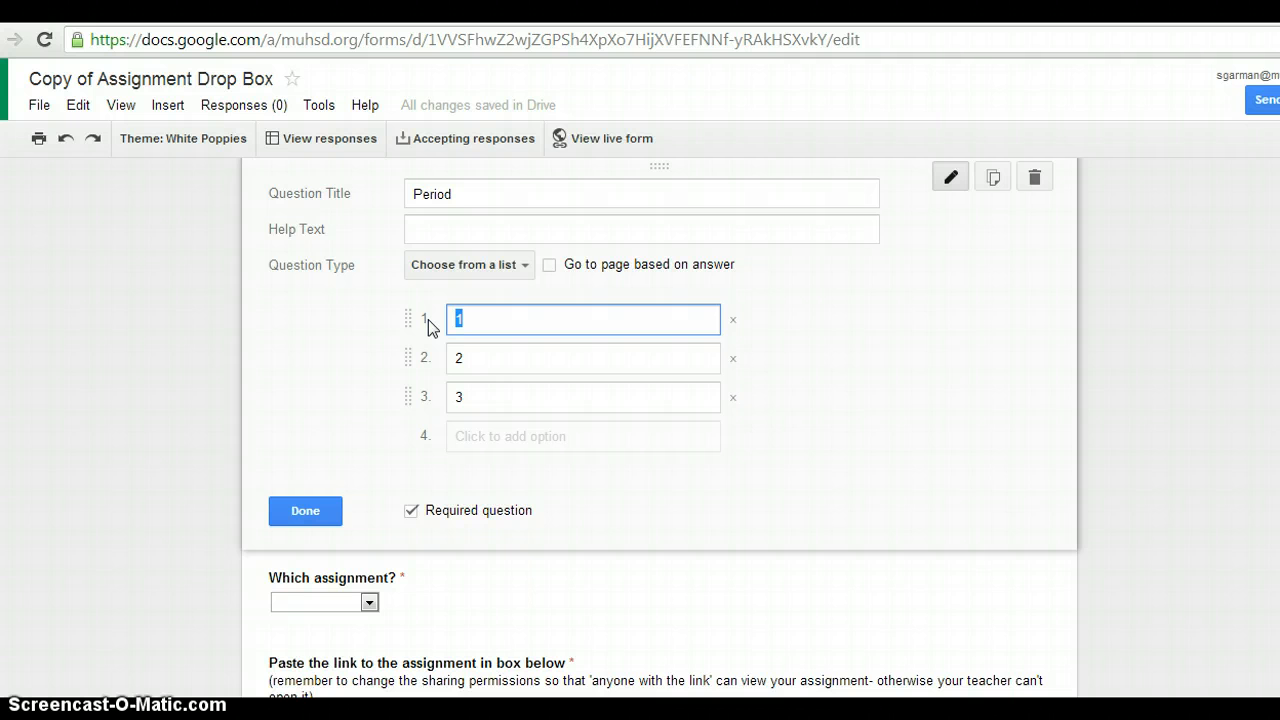
pyautogui.write('2')
pyautogui.click(447, 357)
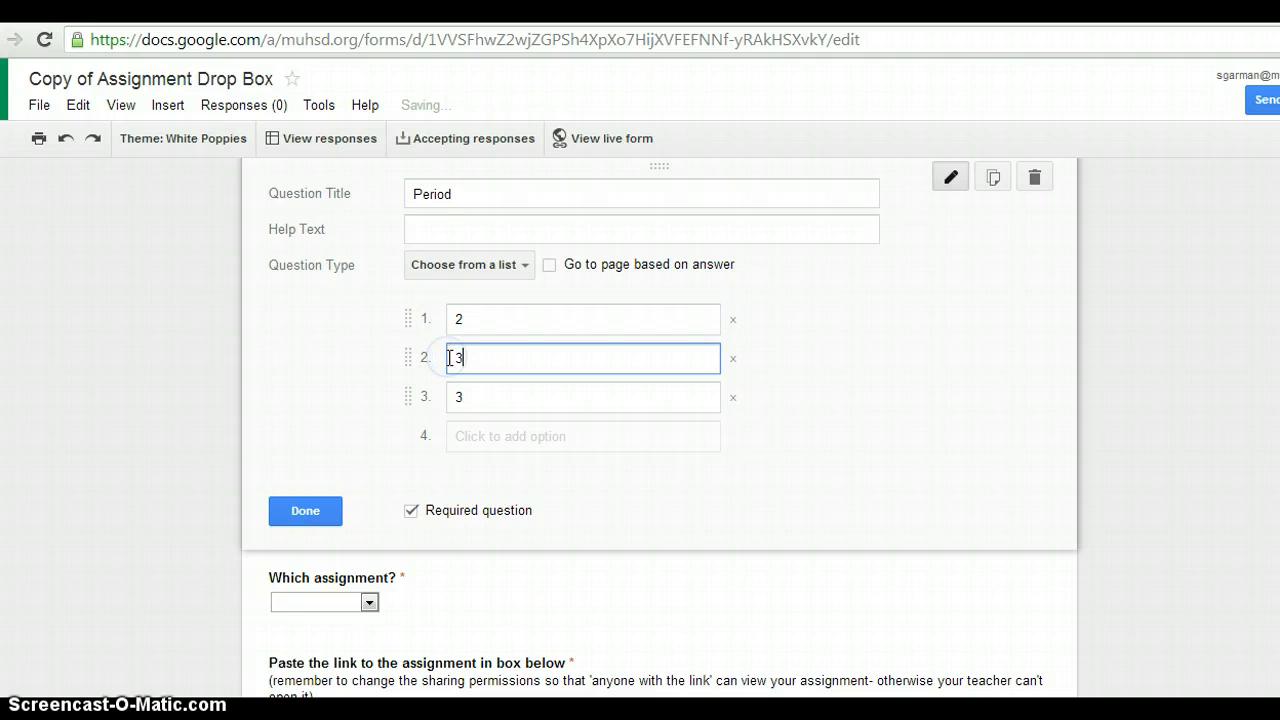
pyautogui.click(451, 395)
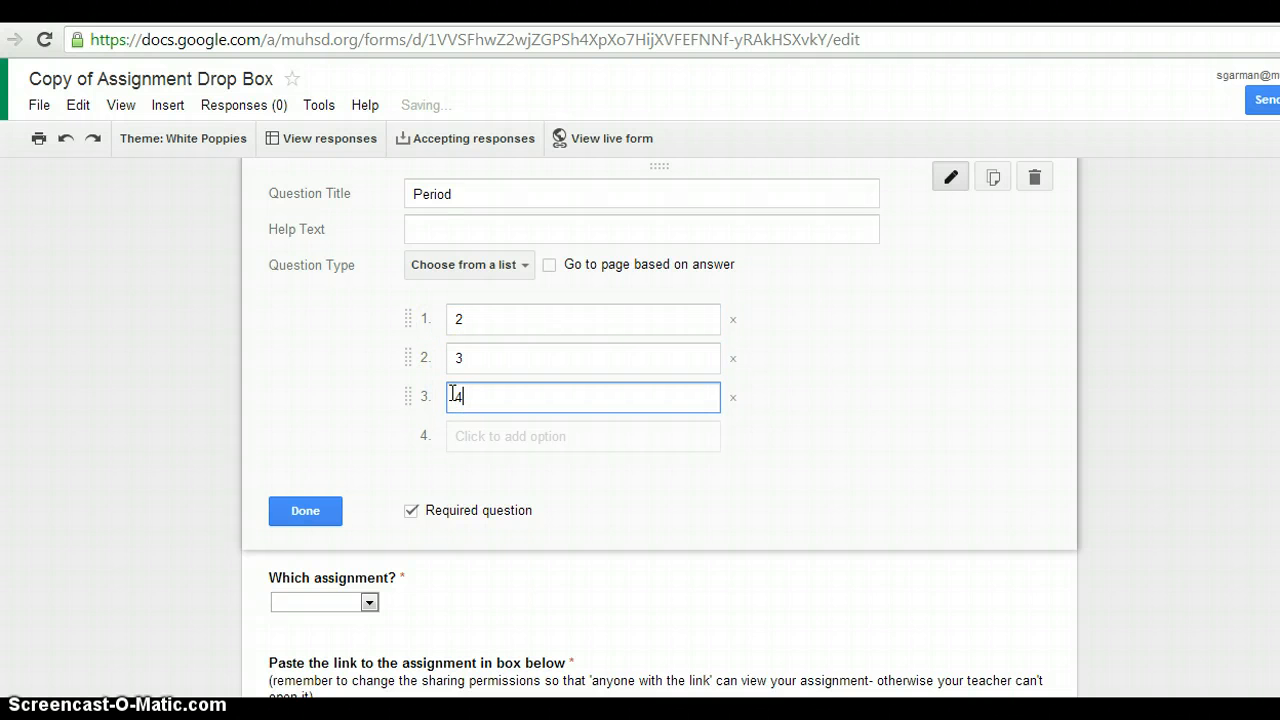
pyautogui.click(474, 434)
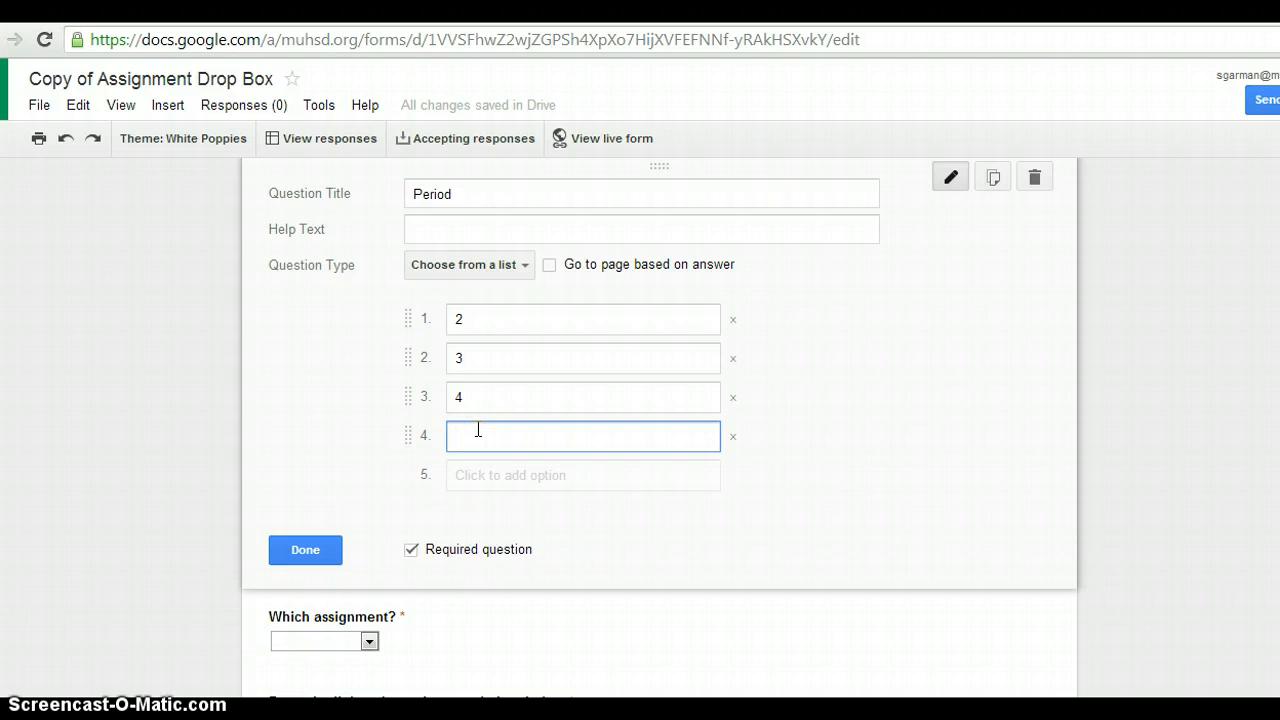
pyautogui.write('5')
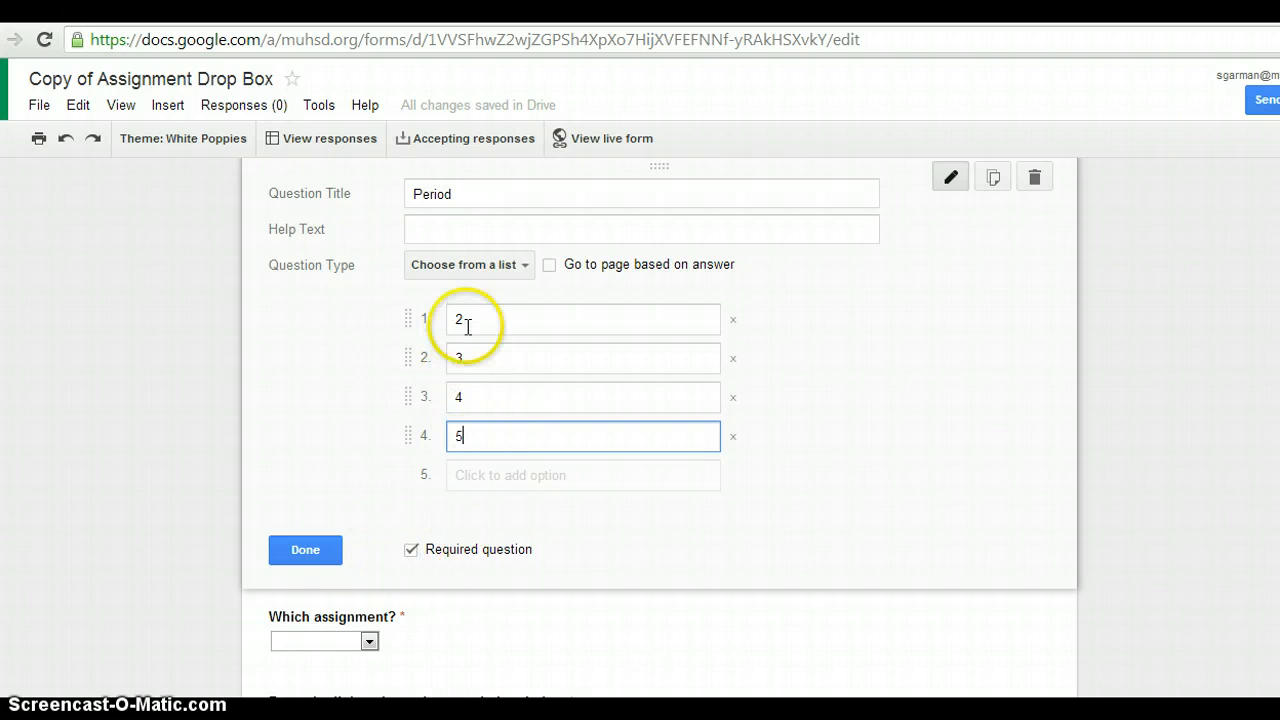
pyautogui.click(314, 556)
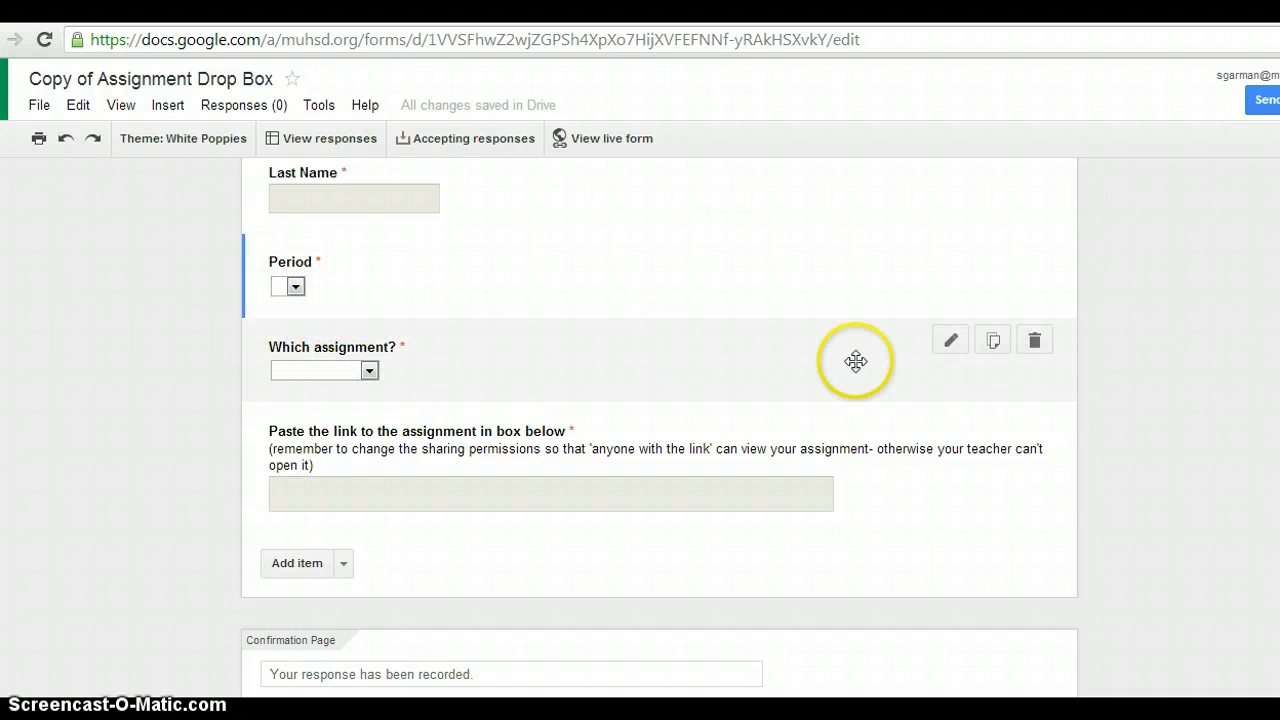
# - Try adding third and fourth options to the Which assignment? question, and remove both extra options again
pyautogui.click(946, 343)
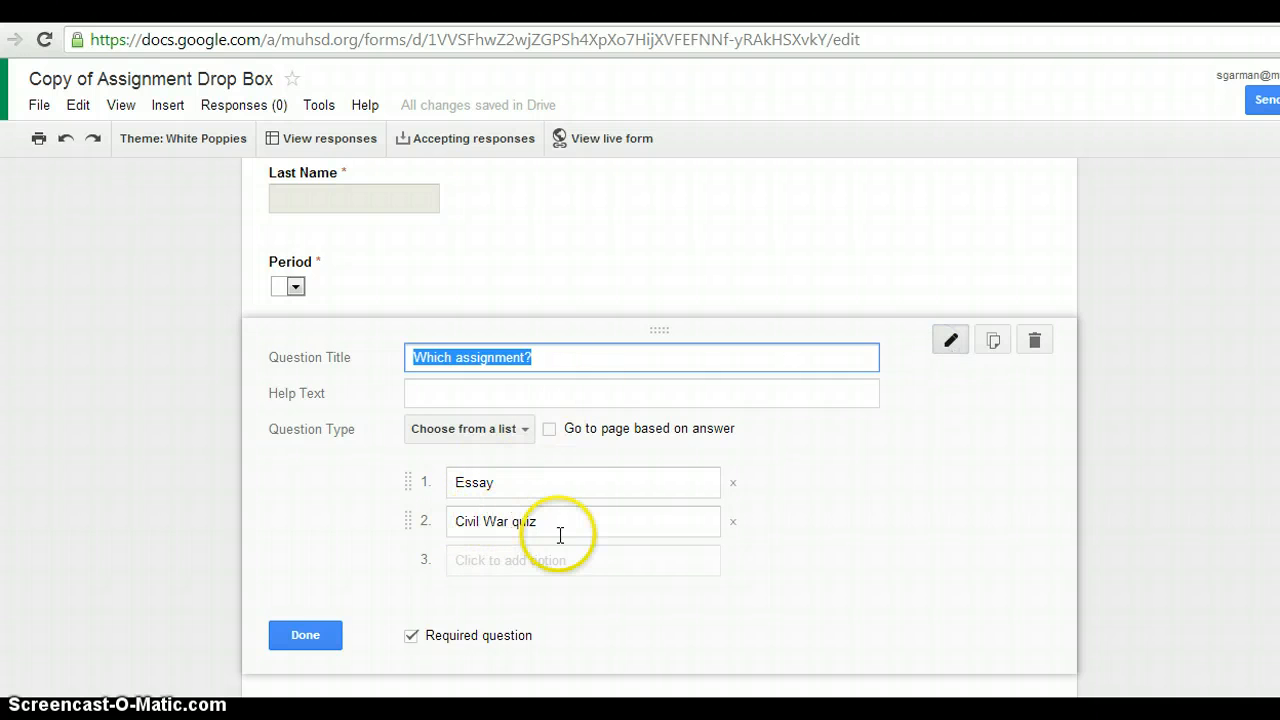
pyautogui.click(502, 563)
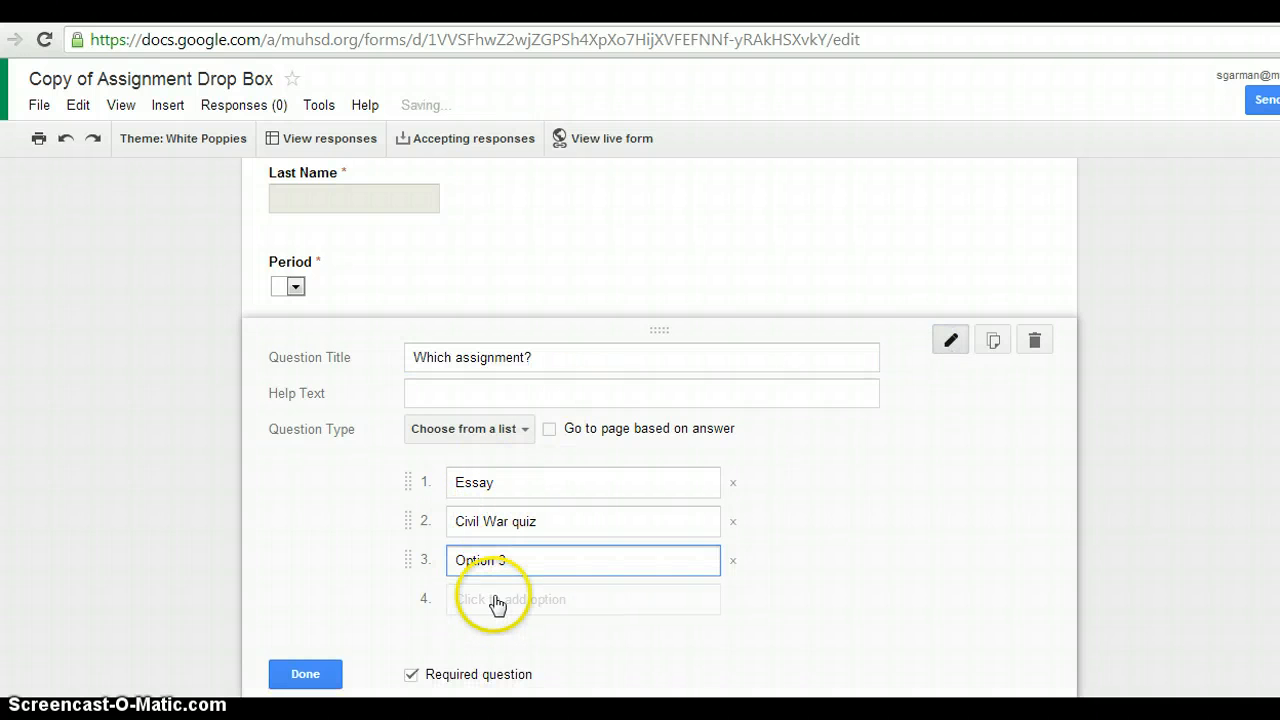
pyautogui.click(500, 600)
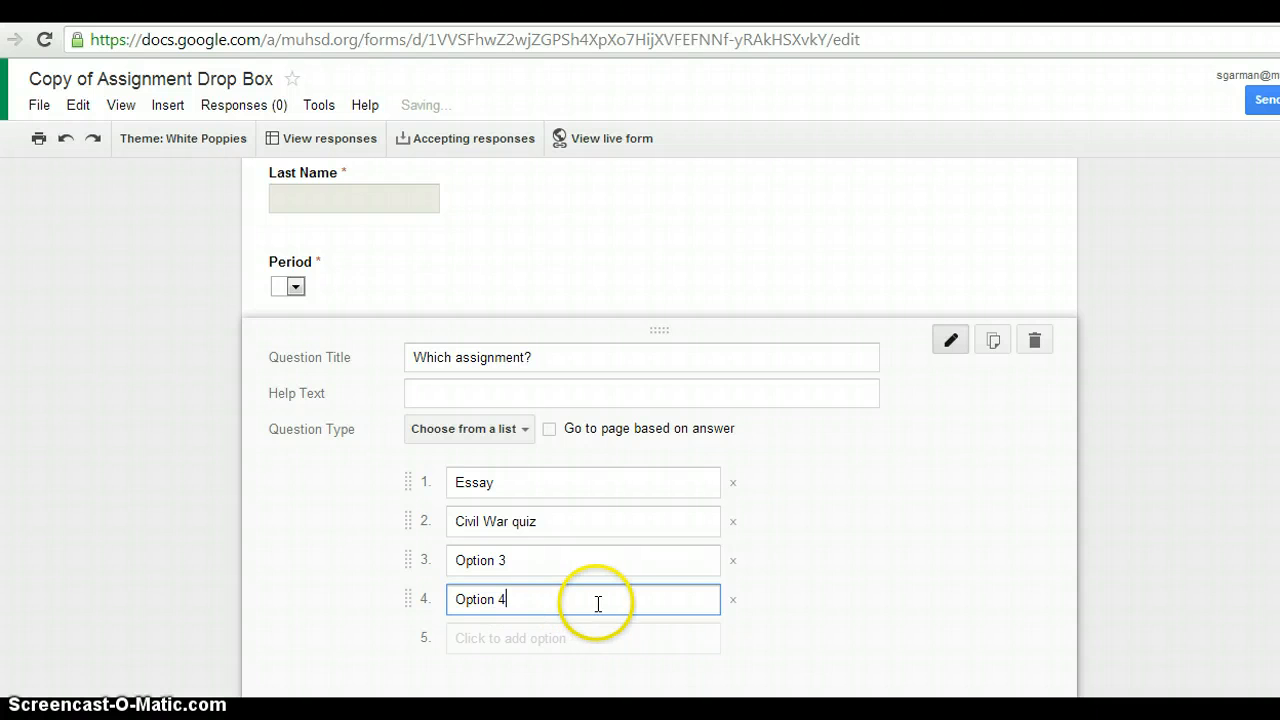
pyautogui.click(733, 600)
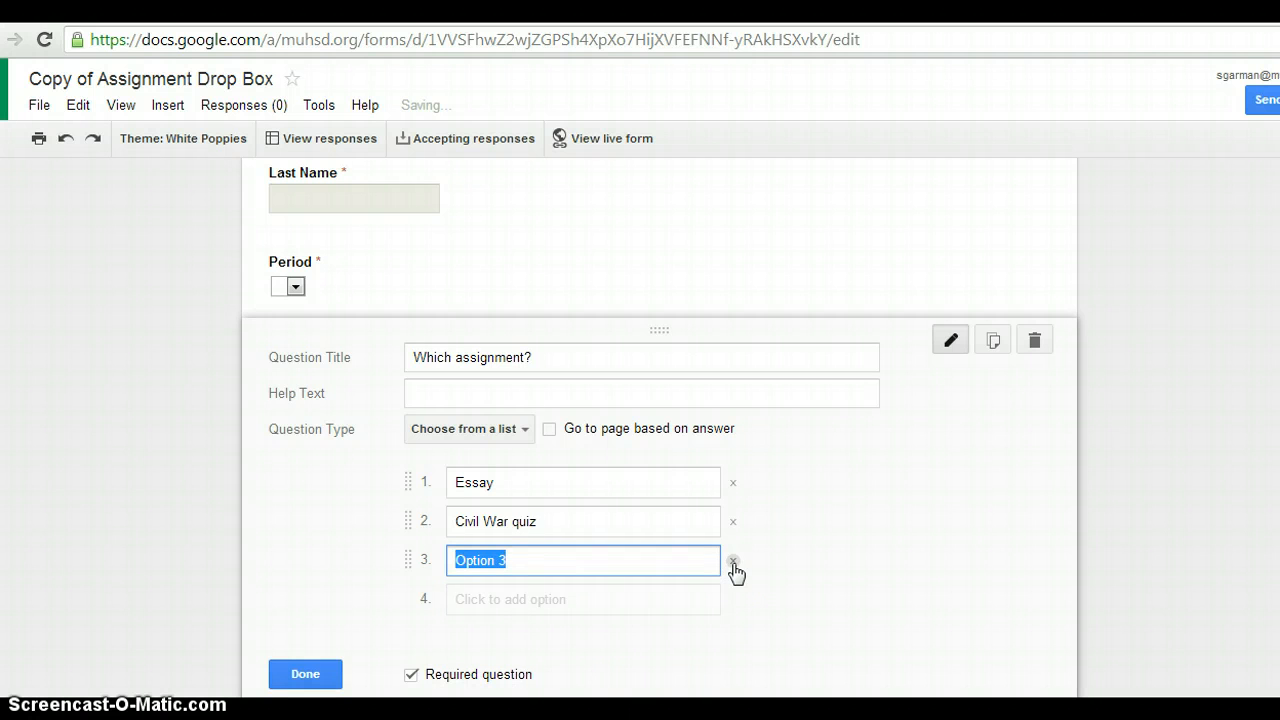
pyautogui.click(733, 561)
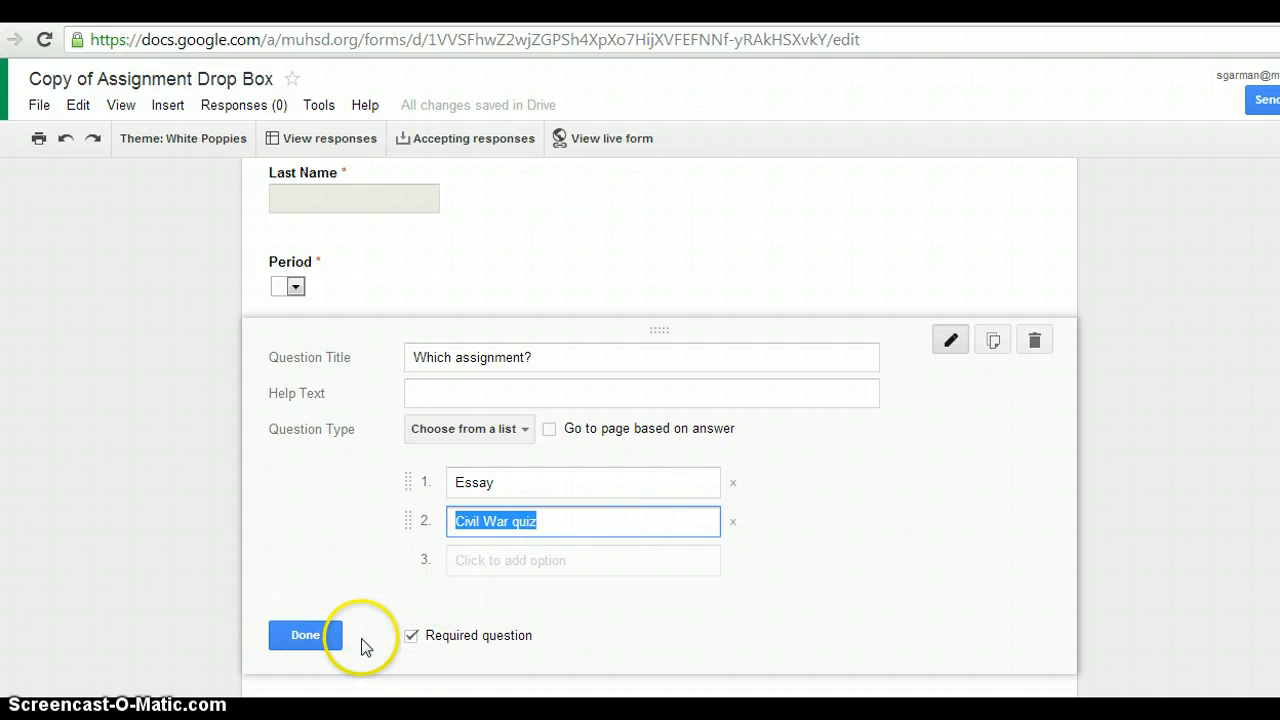
pyautogui.click(334, 639)
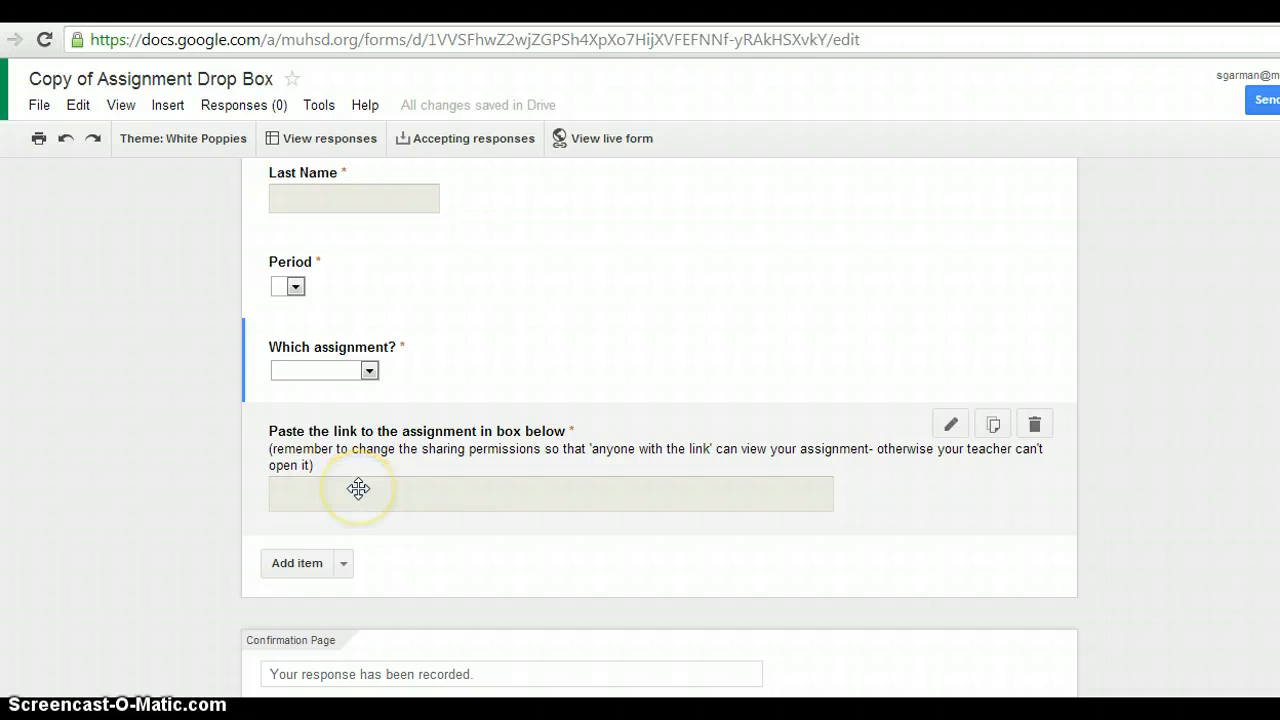
# - Open the form's linked response spreadsheet
pyautogui.click(936, 464)
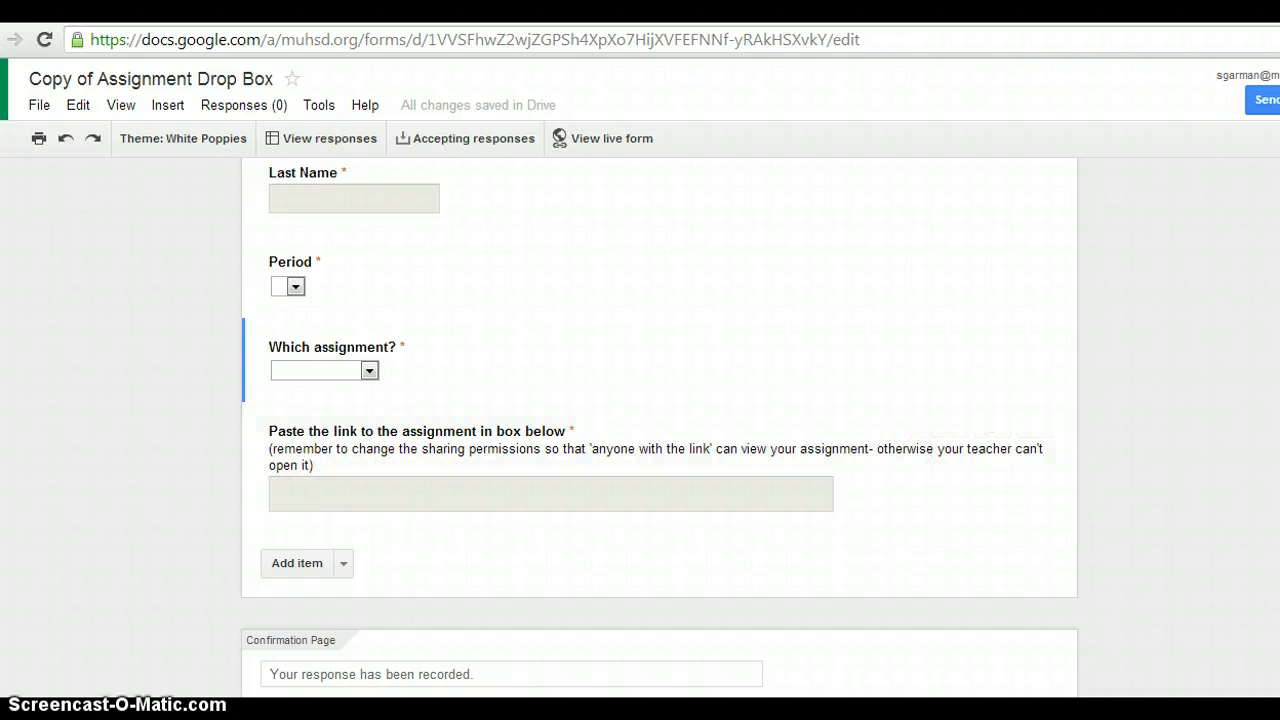
pyautogui.scroll(-1, 640, 430)
pyautogui.scroll(5, 640, 430)
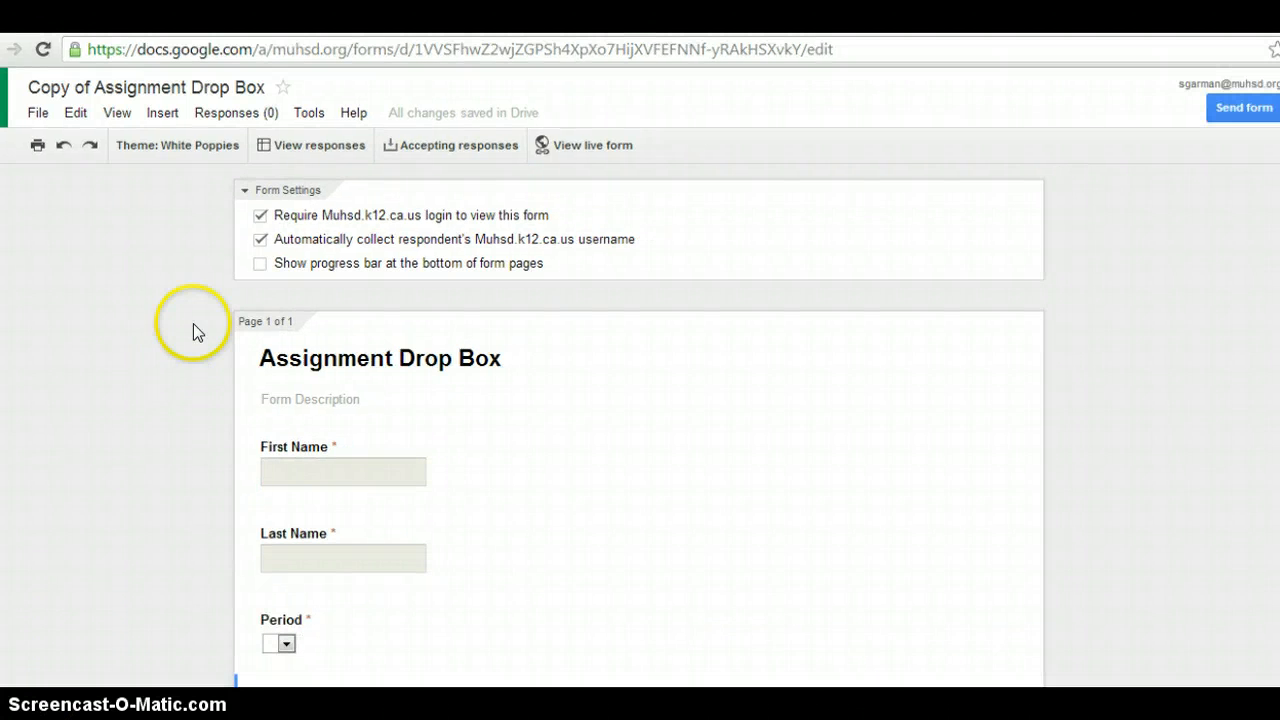
pyautogui.click(309, 148)
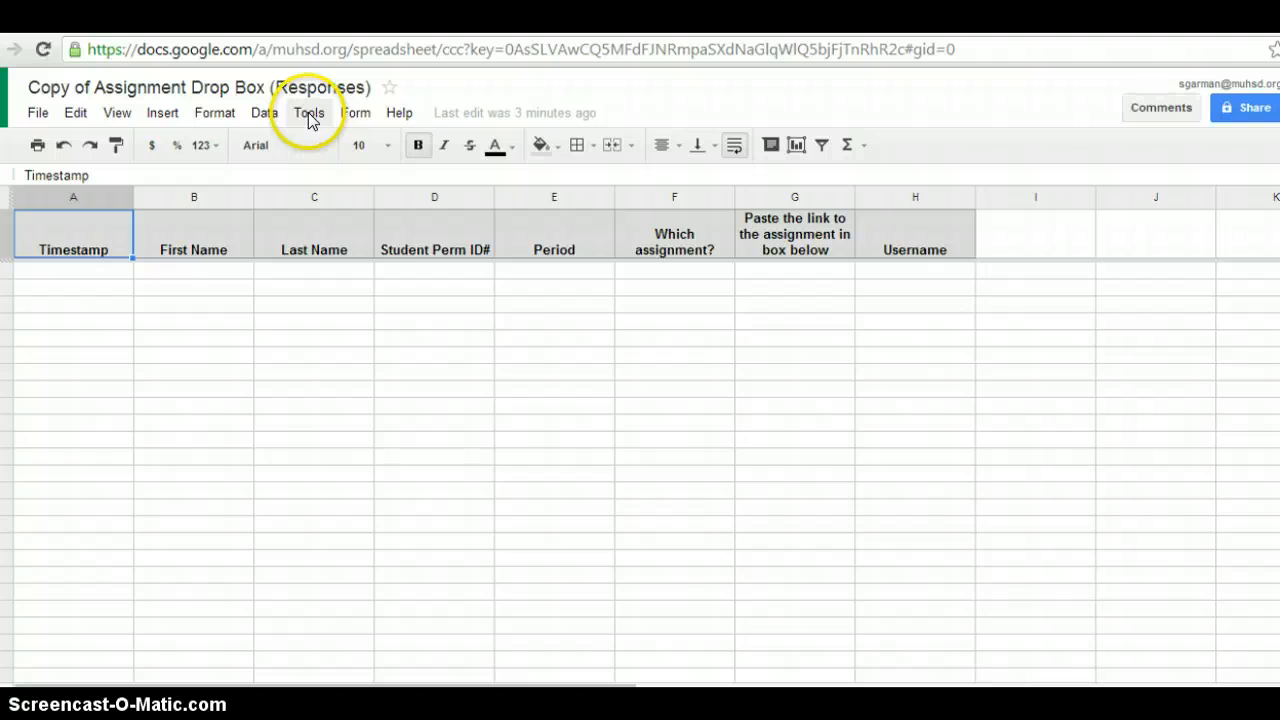
# - Add a spreadsheet notification rule that sends a daily digest email when a user submits a form
pyautogui.click(309, 113)
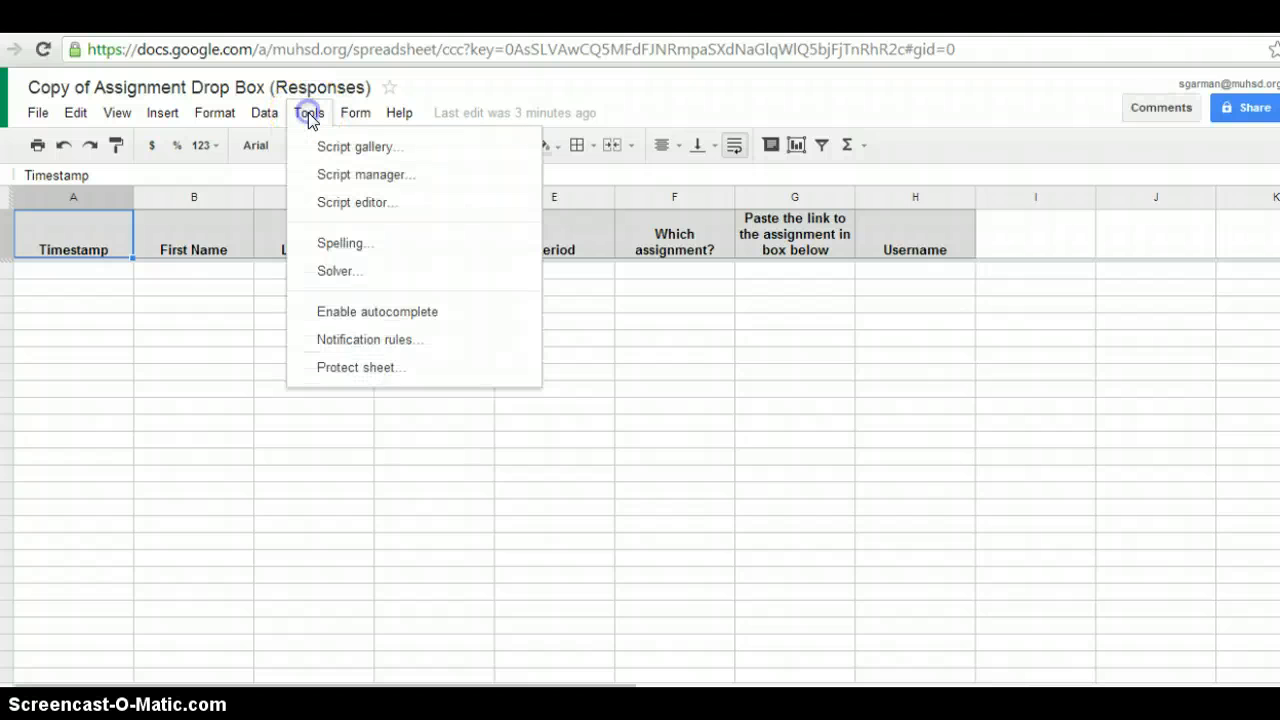
pyautogui.click(364, 341)
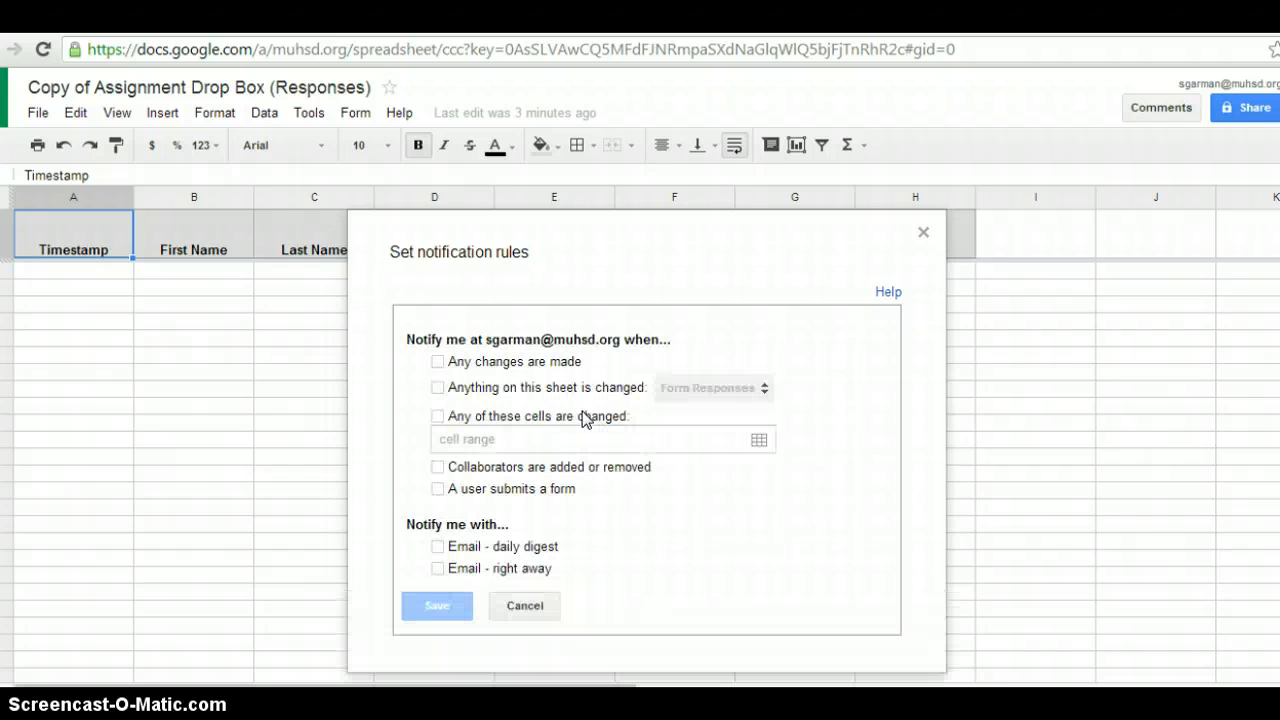
pyautogui.click(439, 491)
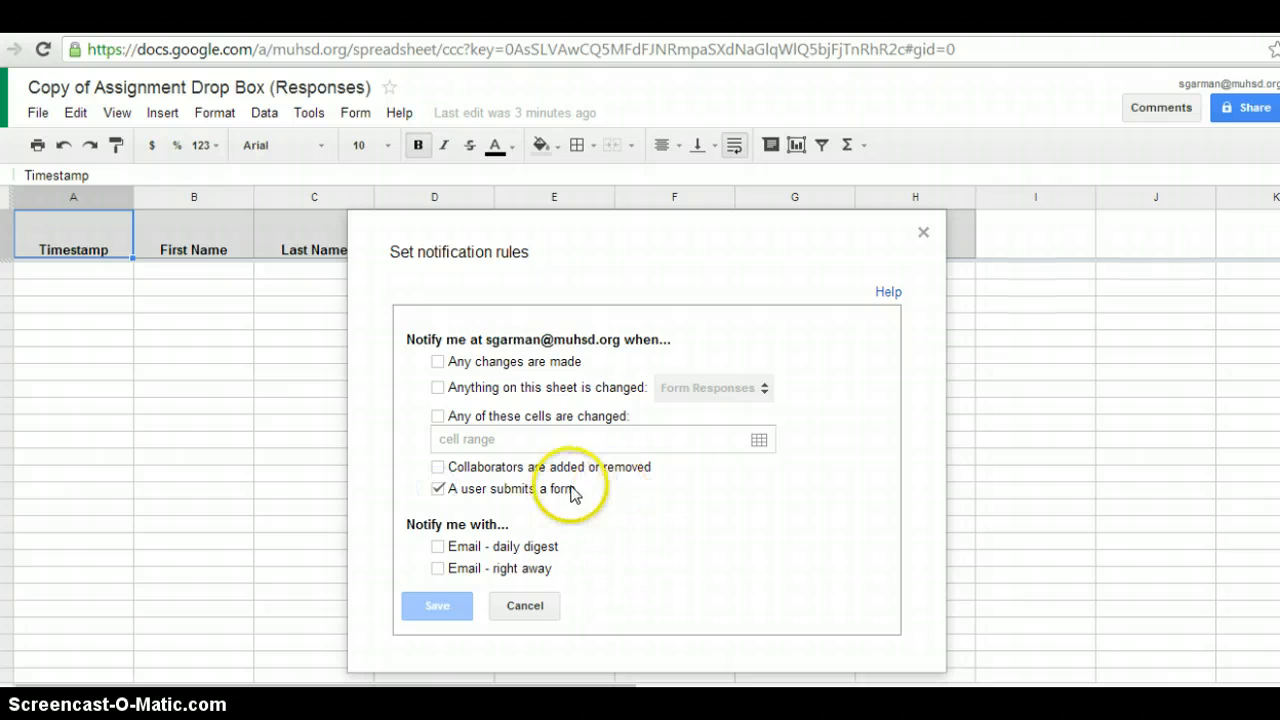
pyautogui.click(437, 546)
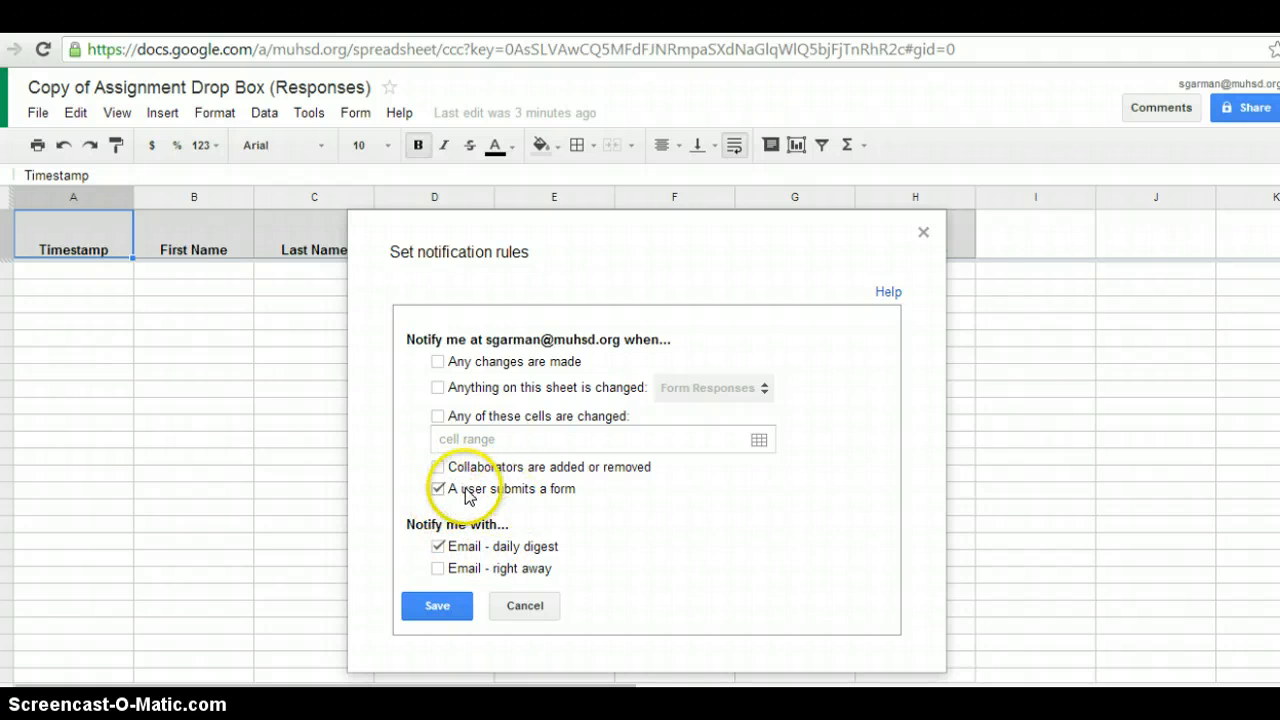
pyautogui.click(441, 607)
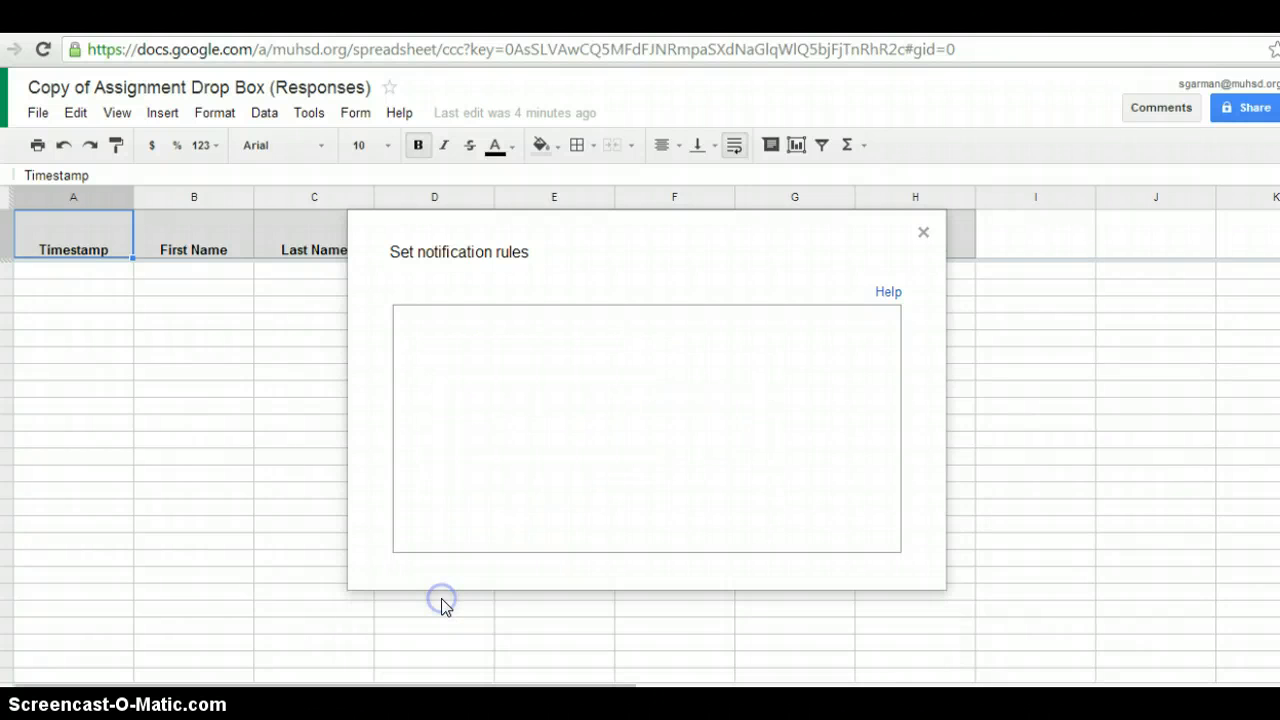
pyautogui.click(423, 610)
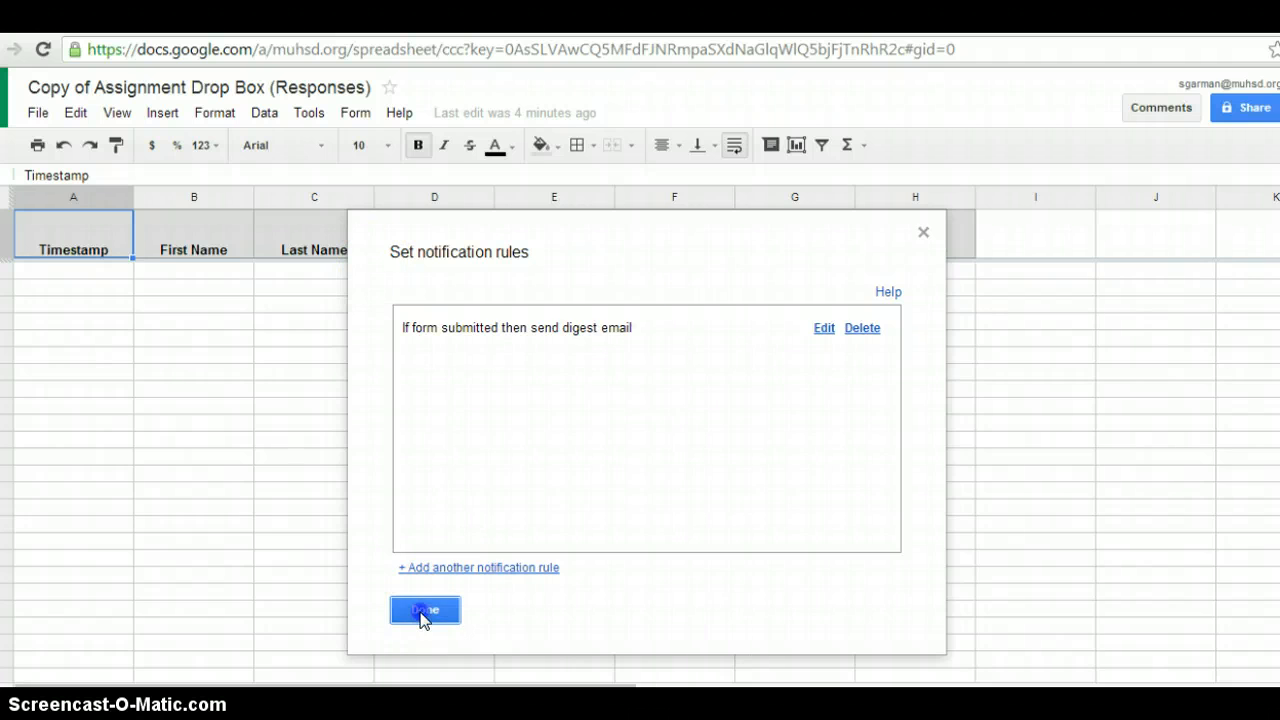
# - Get the form's HTML embed code from the spreadsheet's linked form for pasting into a webpage
pyautogui.click(360, 116)
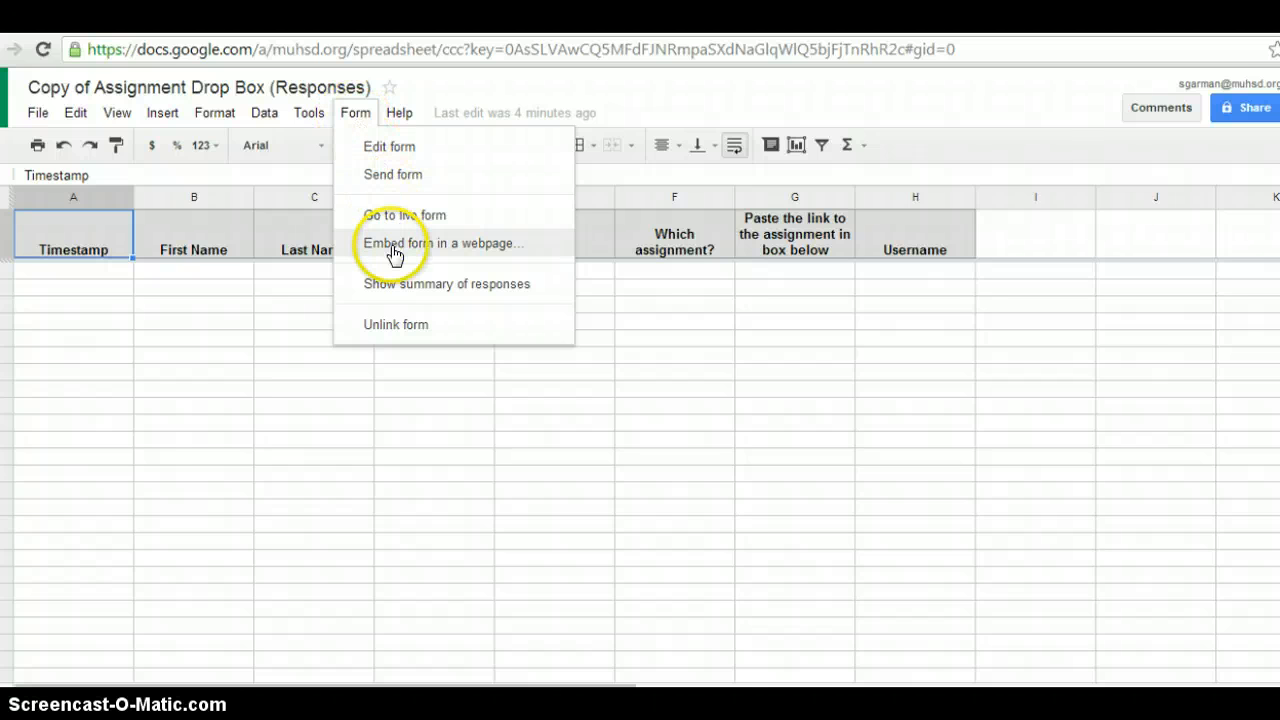
pyautogui.click(459, 249)
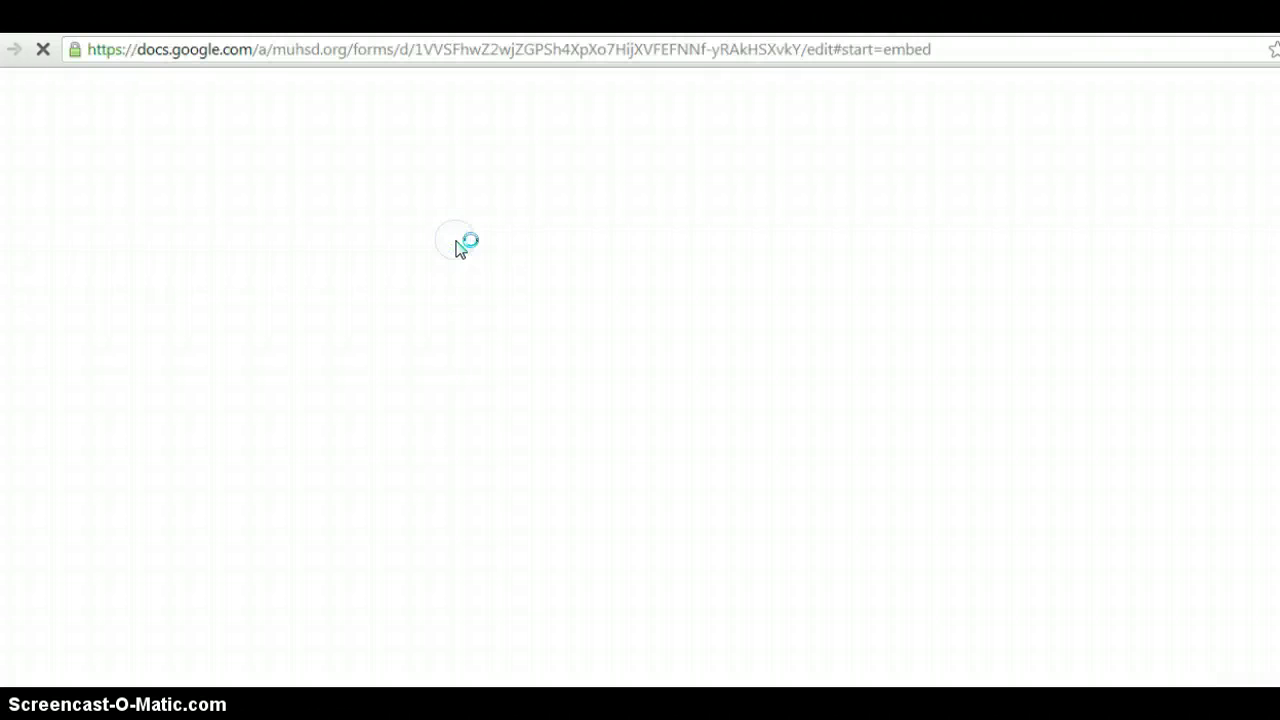
pyautogui.click(513, 378)
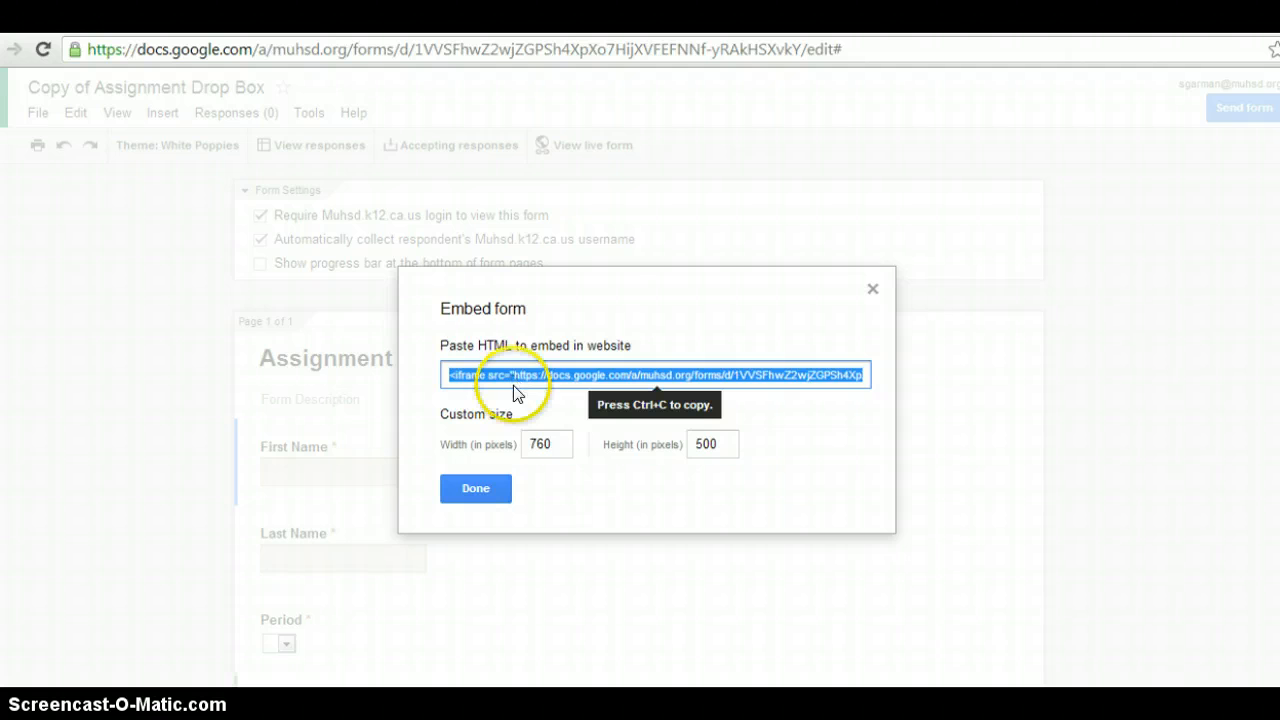
pyautogui.click(469, 486)
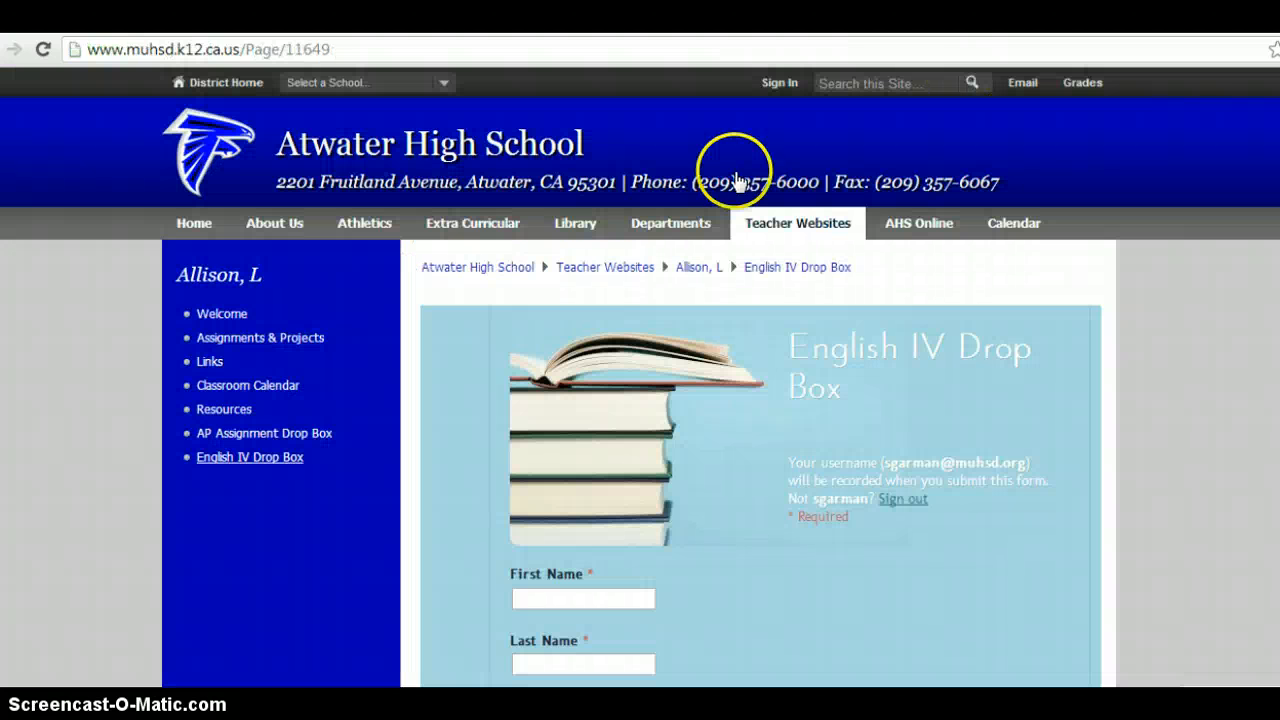
# - Sign in to the Atwater High School website with the account's user name and password
pyautogui.click(776, 84)
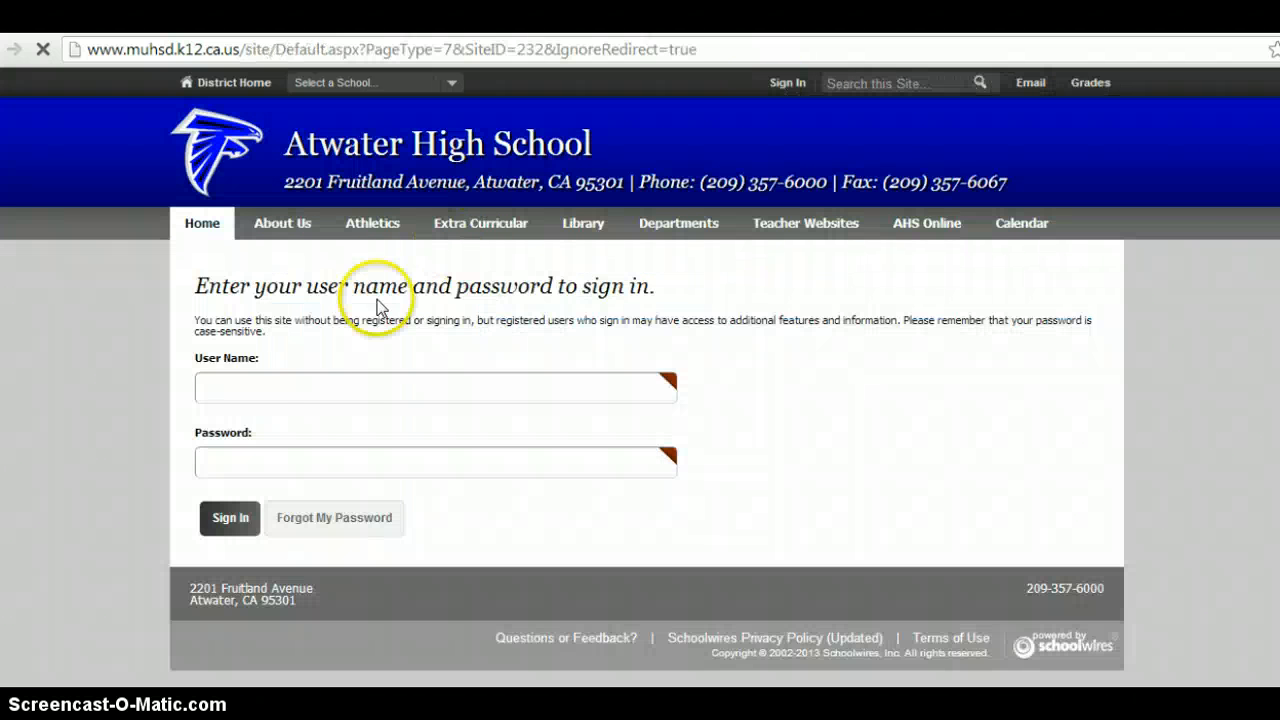
pyautogui.click(324, 391)
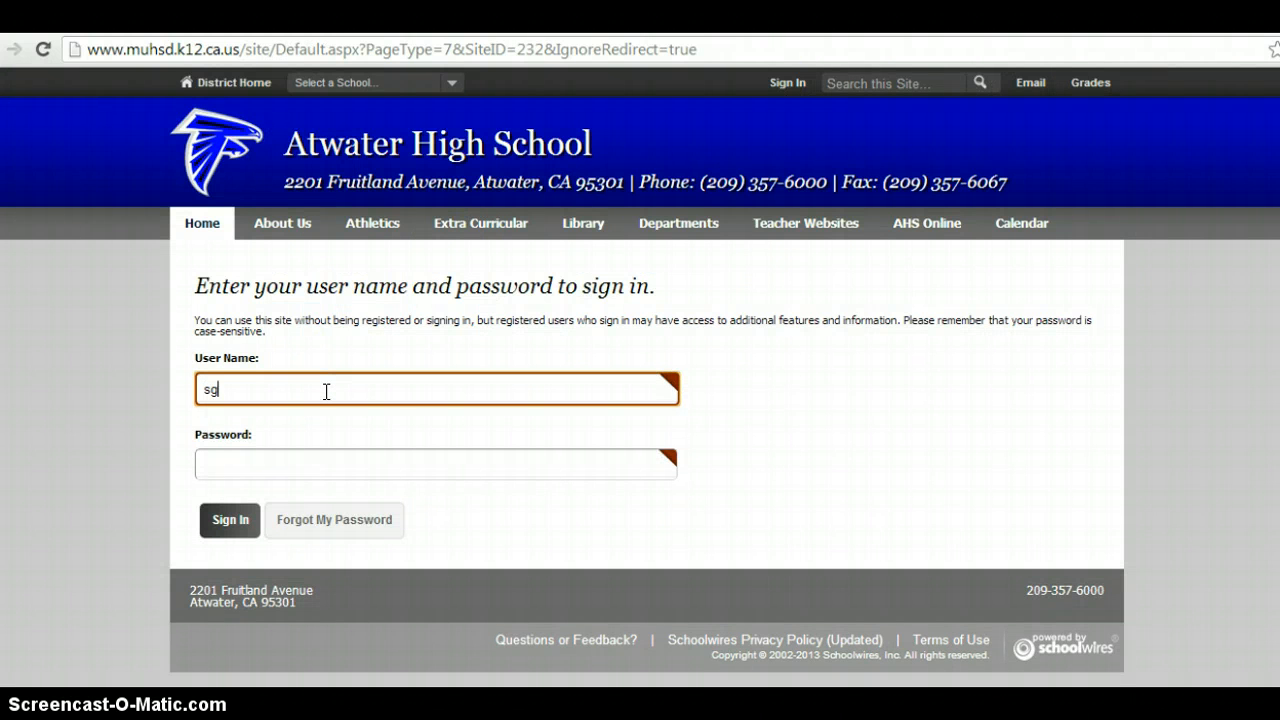
pyautogui.press('Tab')
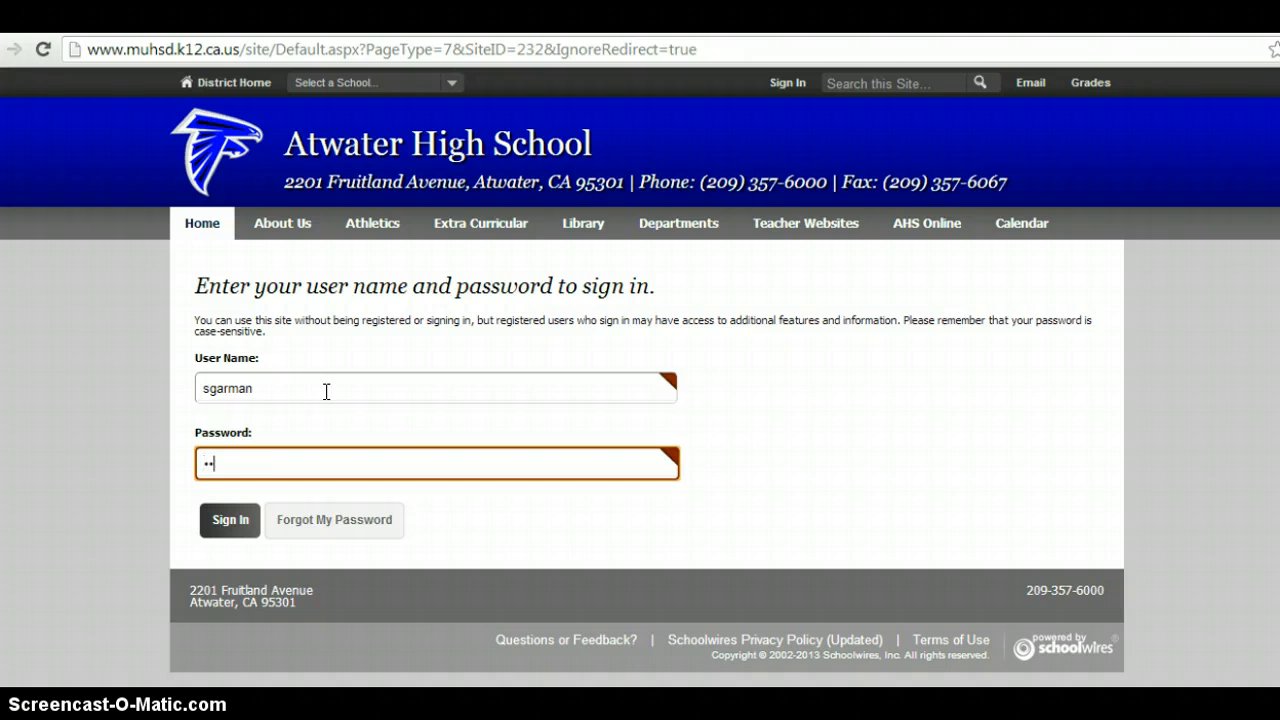
pyautogui.write('•')
pyautogui.press('Return')
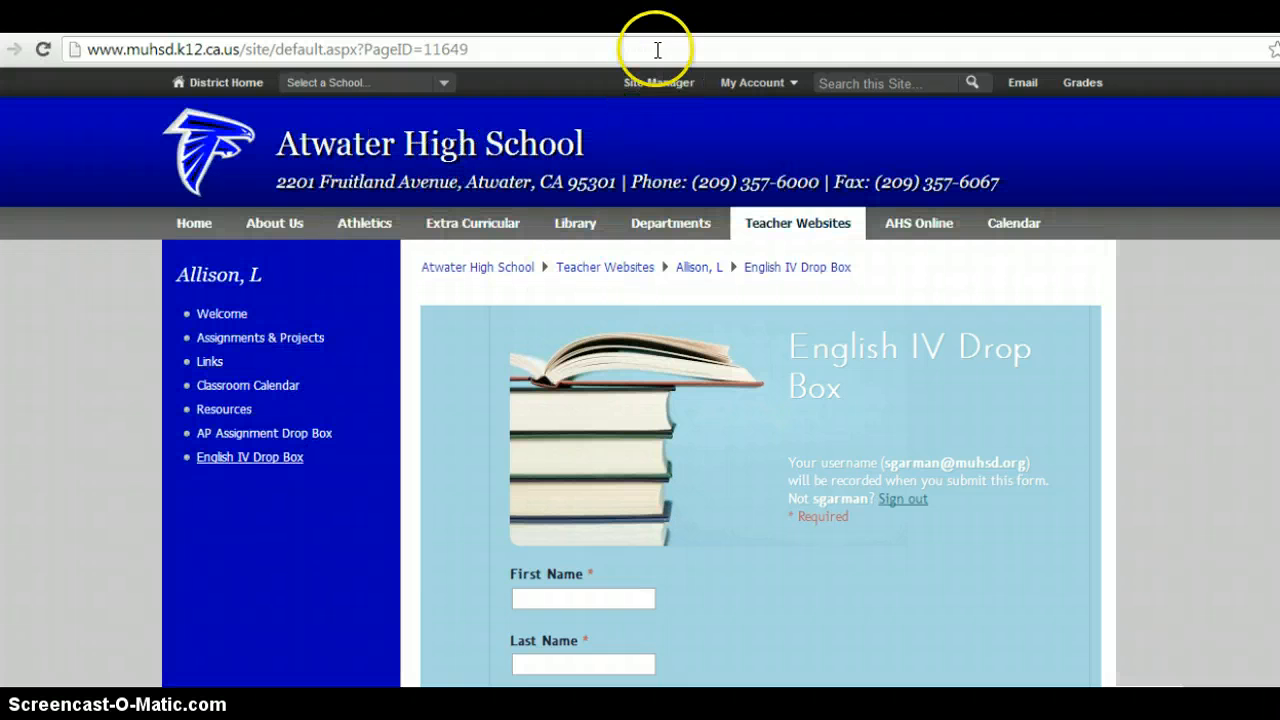
# - Create a new Flex Editor page named "Assignment Drop Box" in the teacher's section through Site Manager
pyautogui.click(657, 83)
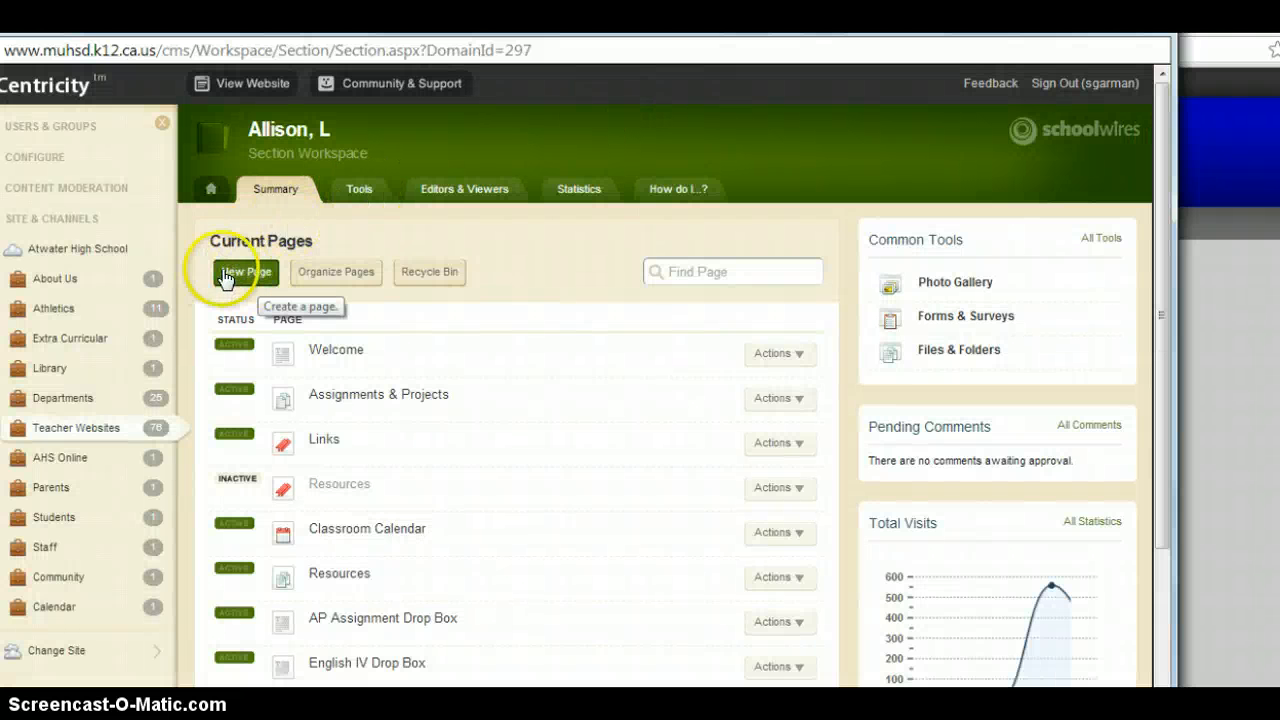
pyautogui.click(237, 274)
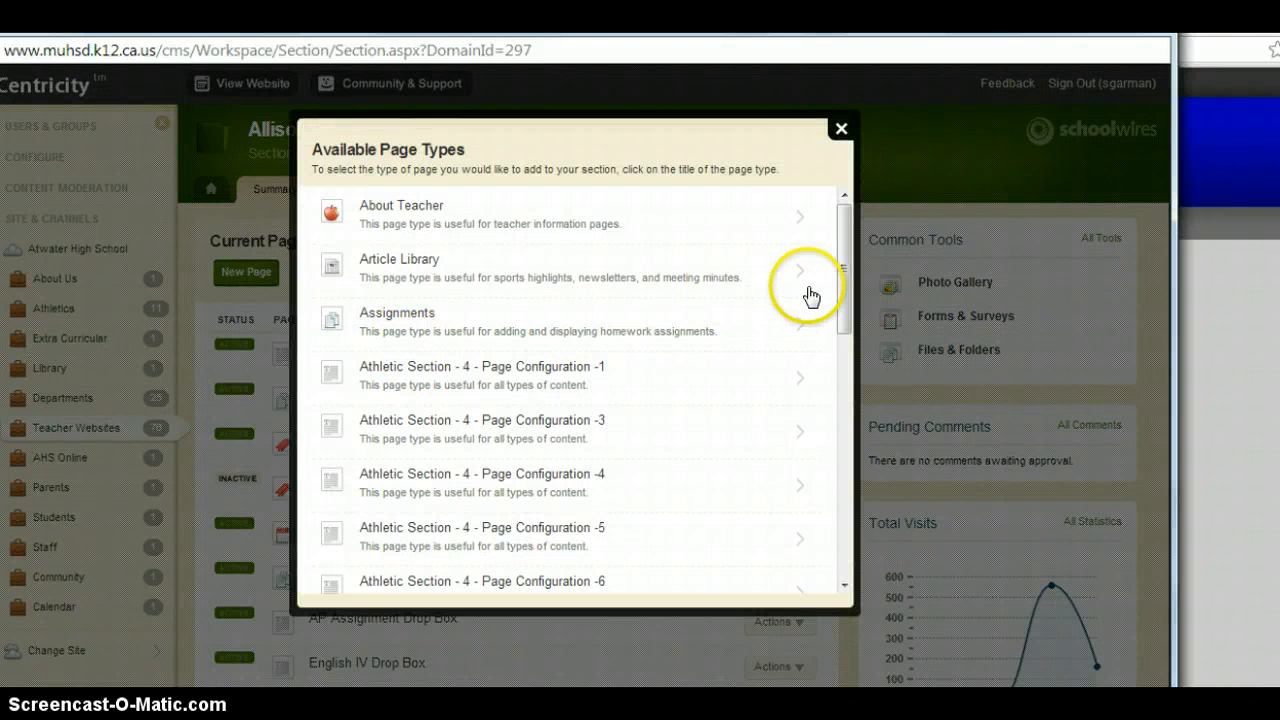
pyautogui.moveTo(843, 294); pyautogui.dragTo(840, 477)
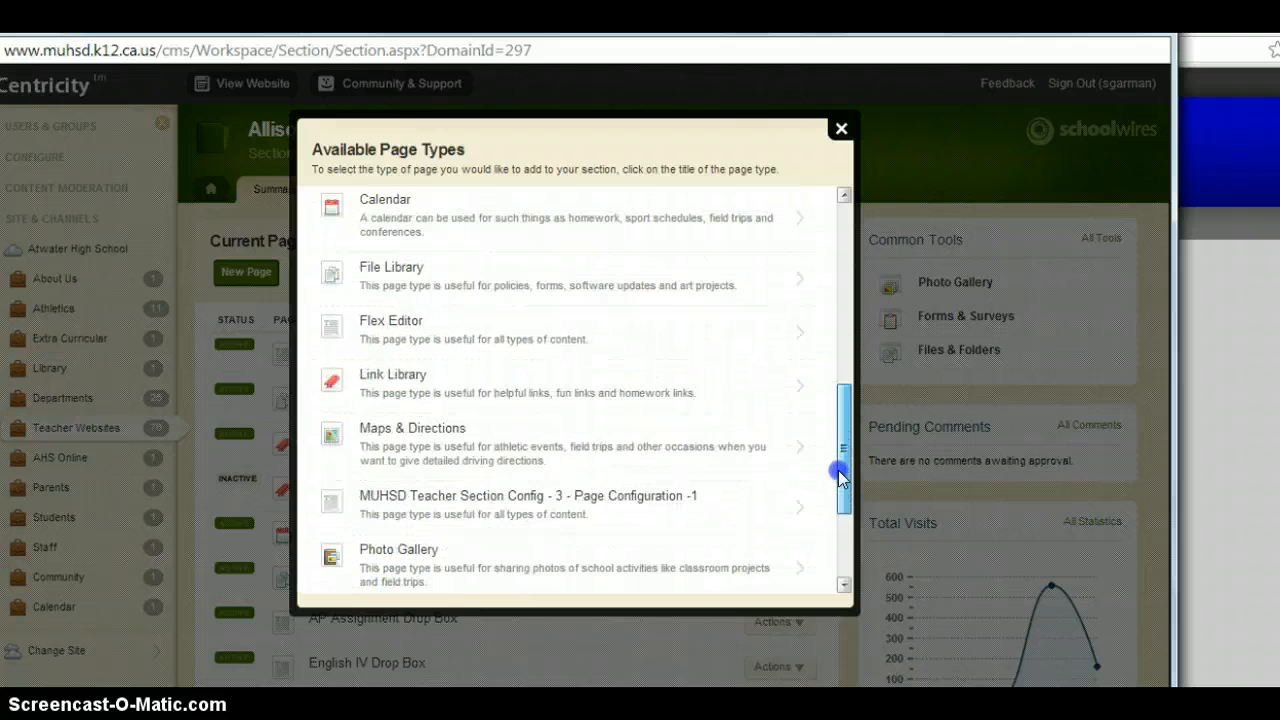
pyautogui.click(392, 322)
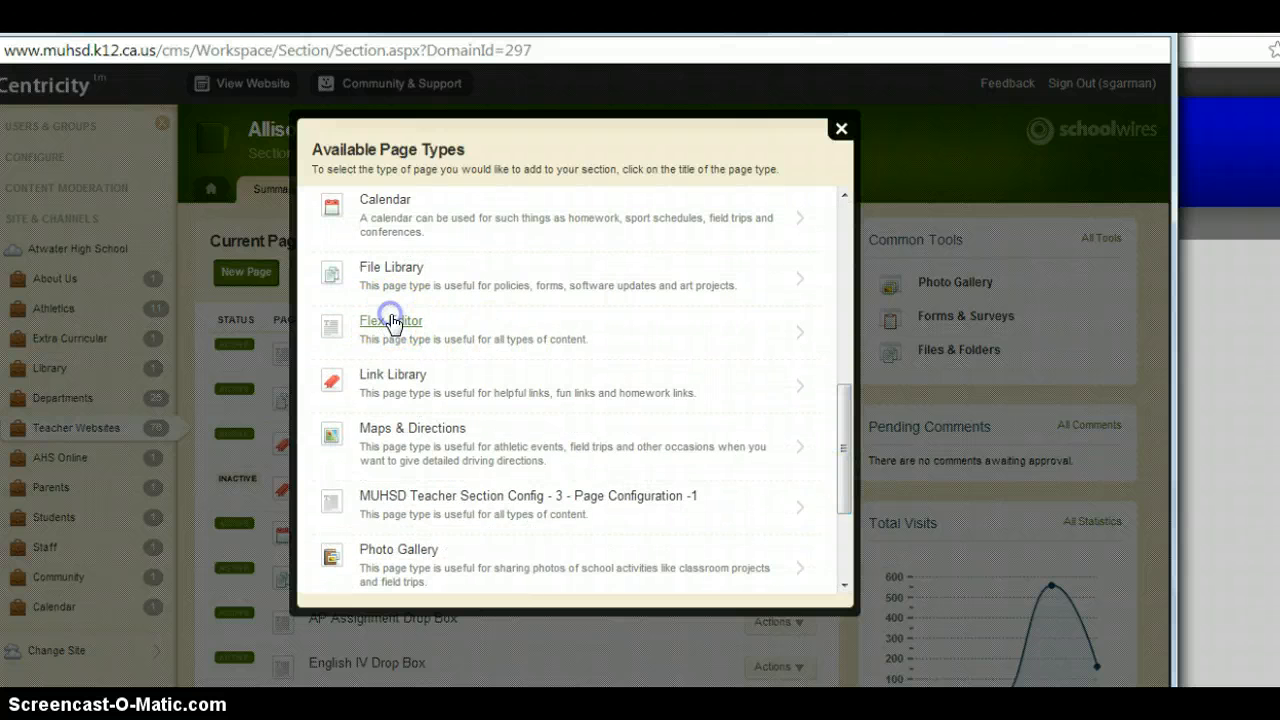
pyautogui.click(379, 286)
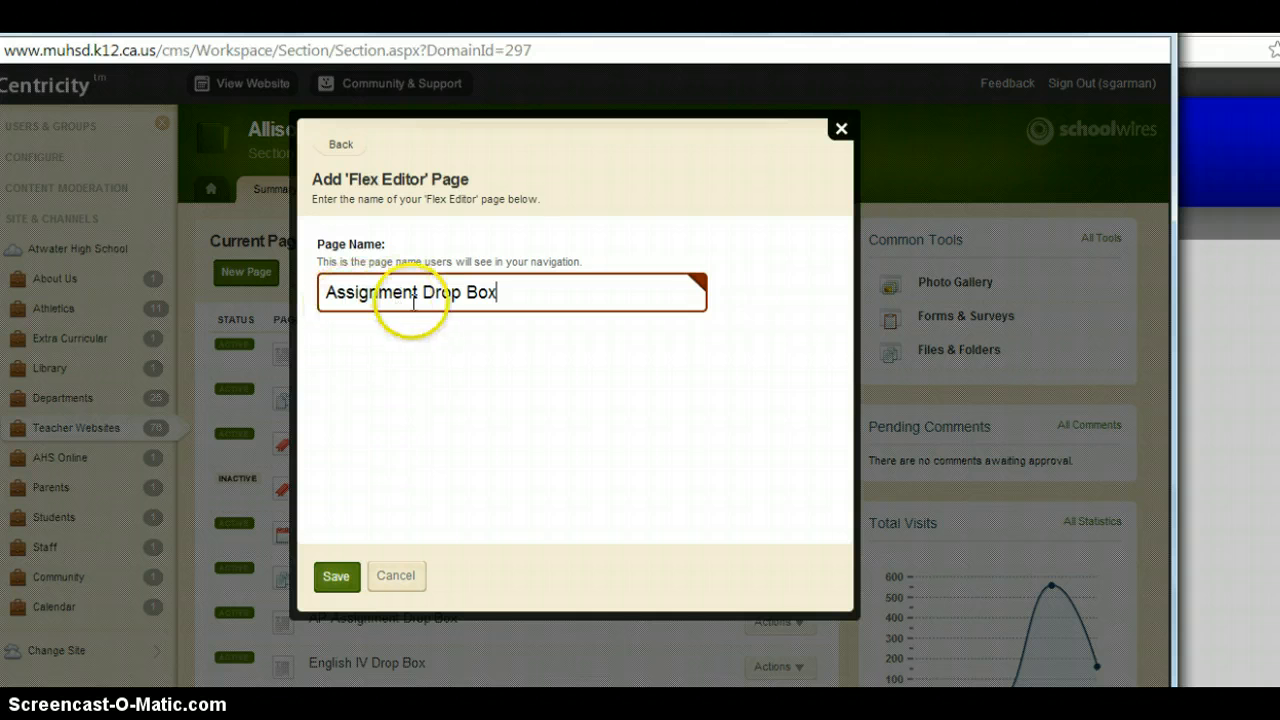
pyautogui.click(335, 576)
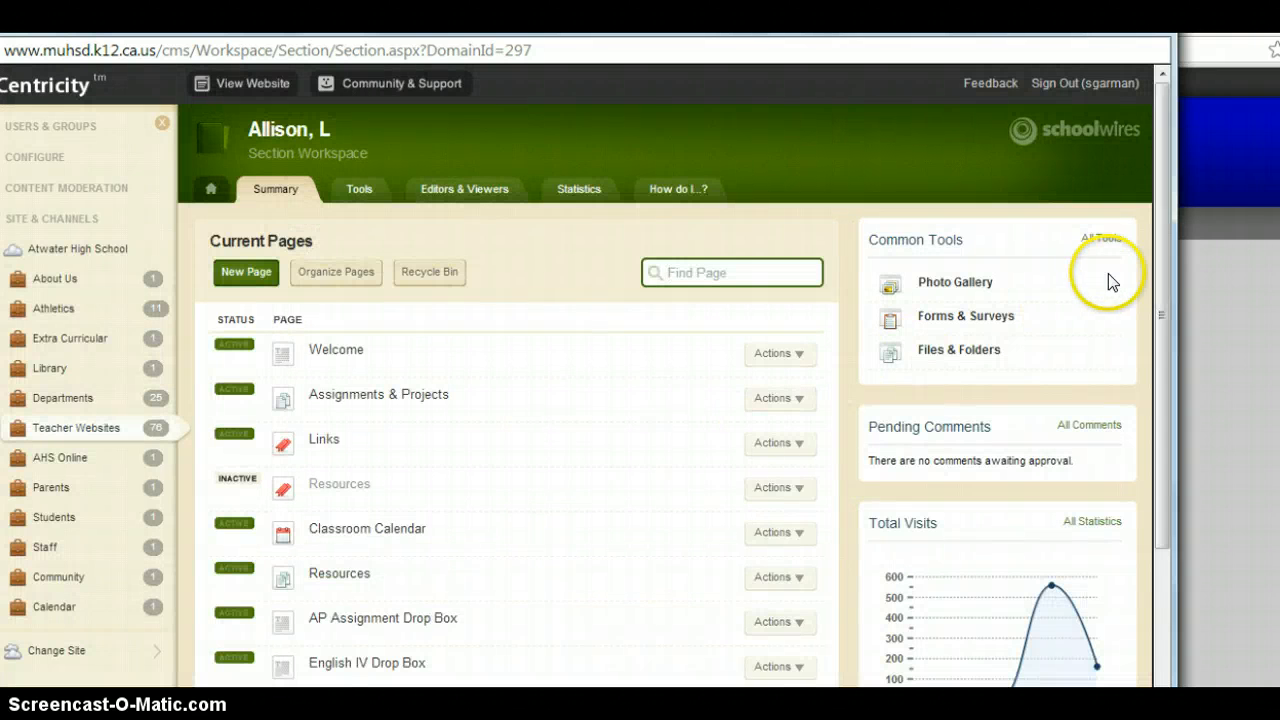
# - Paste the Google Form's iframe embed code into the HTML source of the new Assignment Drop Box page and save it
pyautogui.scroll(-3, 1159, 278)
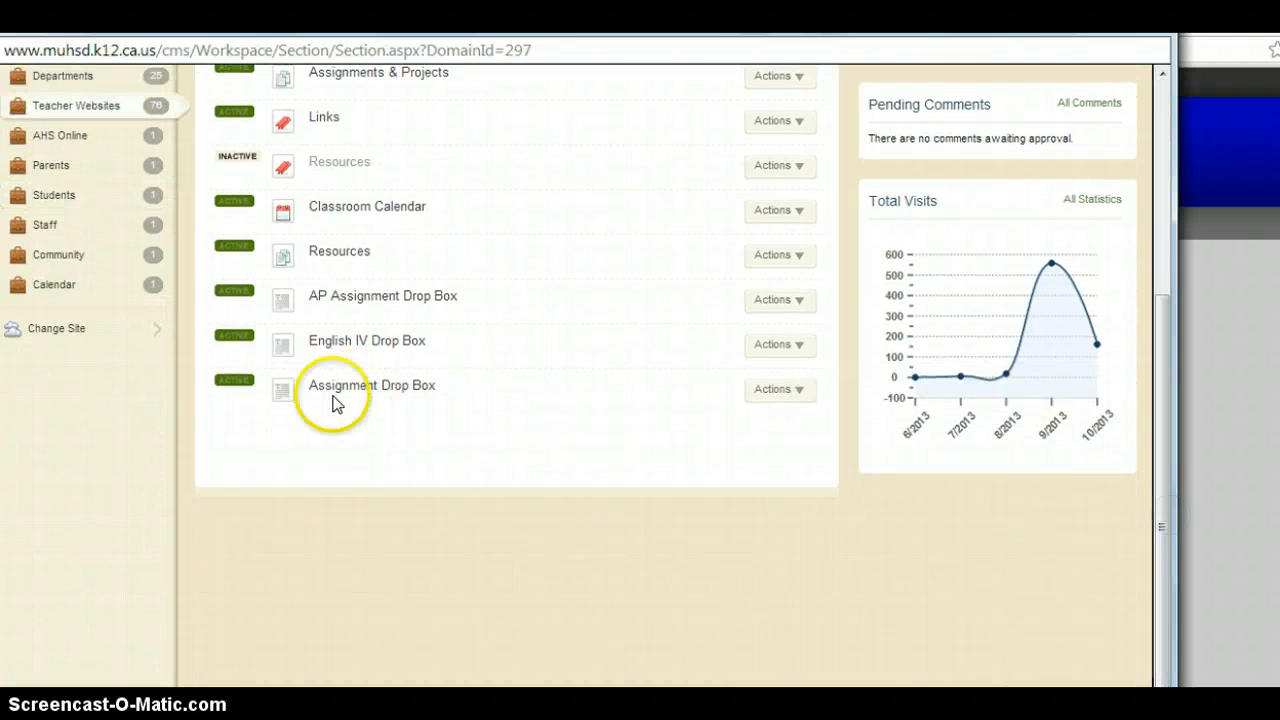
pyautogui.click(357, 390)
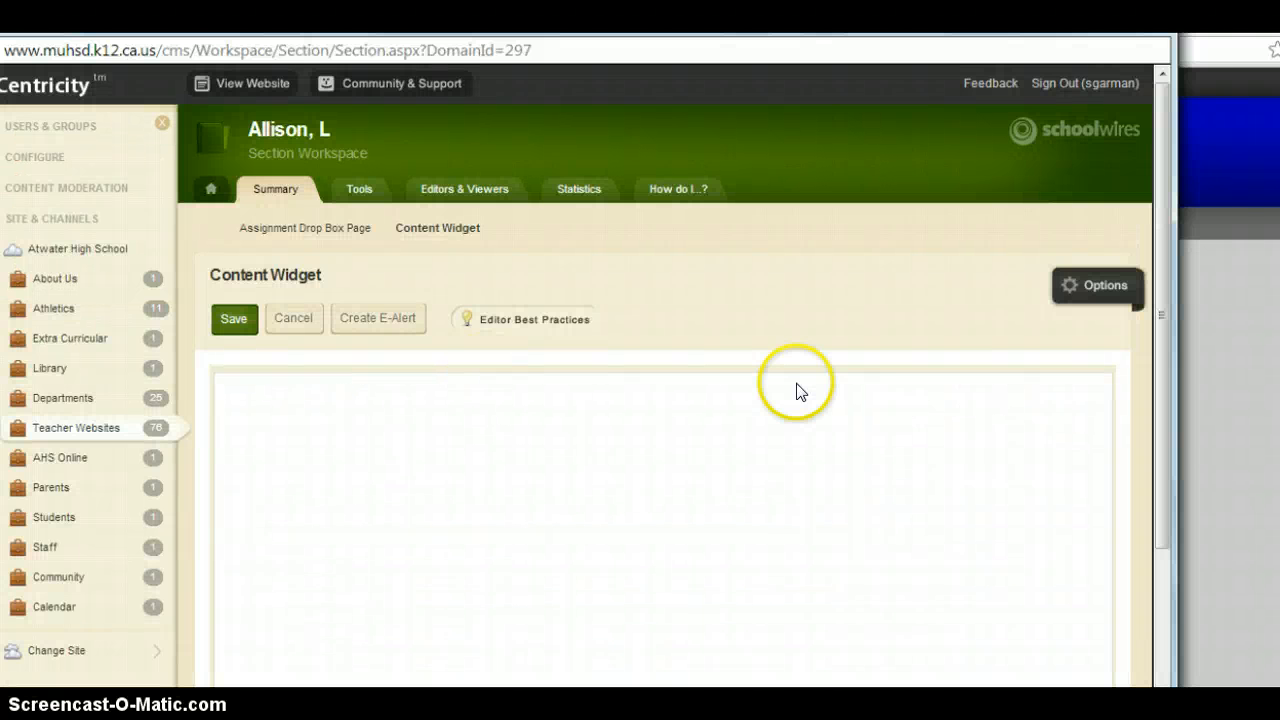
pyautogui.moveTo(1165, 390); pyautogui.dragTo(1165, 478)
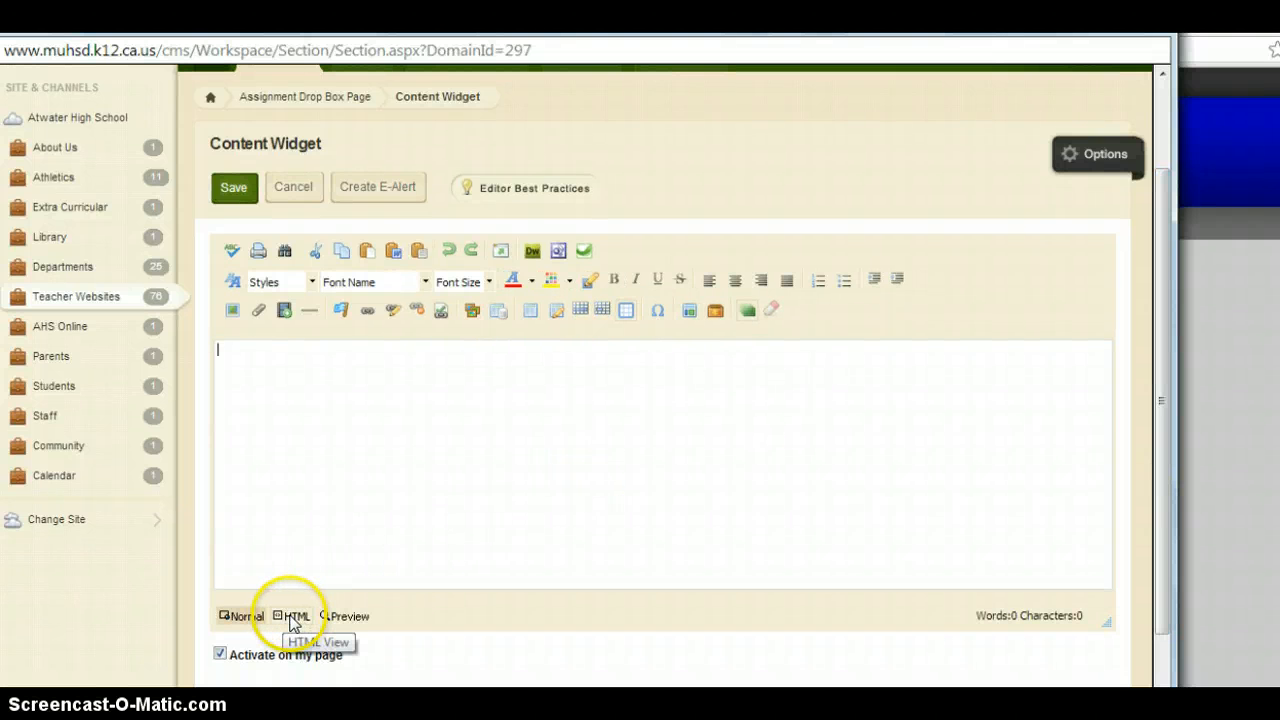
pyautogui.click(290, 617)
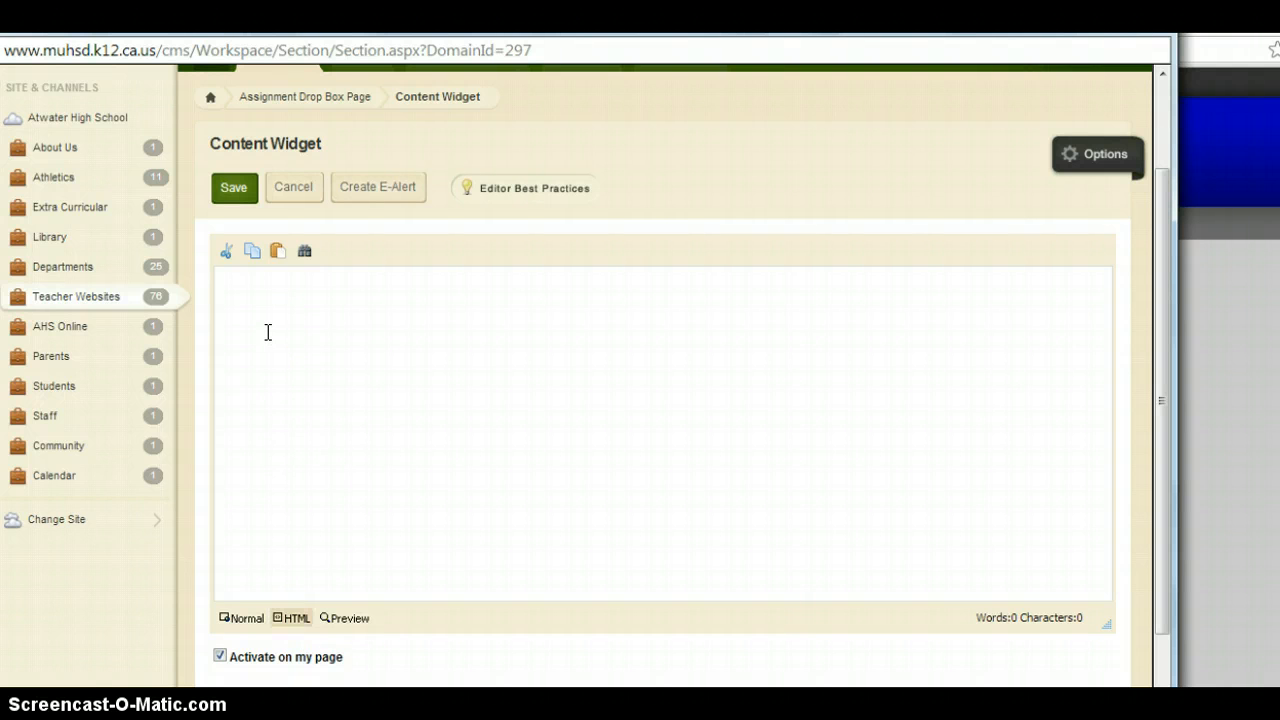
pyautogui.write('<iframe src="https://docs.google.com/a/muhsd.org/forms/d/1VVSFhwZ2wjZGPSh4XpXo7HjjXVFEFNNf-yRAkHSXvkY/viewform?embedded=true#start=embed" width="760" height="500" frameborder="0" marginheight="0" marginwidth="0">Loading...</iframe>')
pyautogui.click(300, 342)
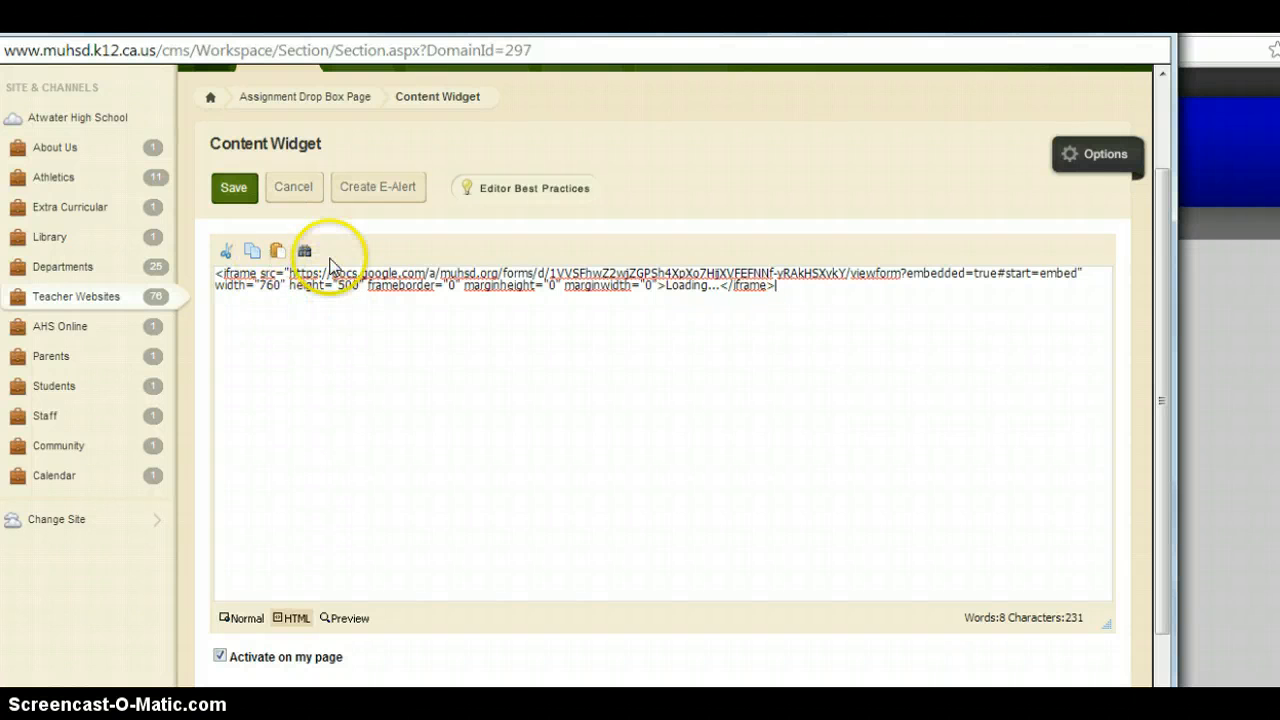
pyautogui.click(231, 191)
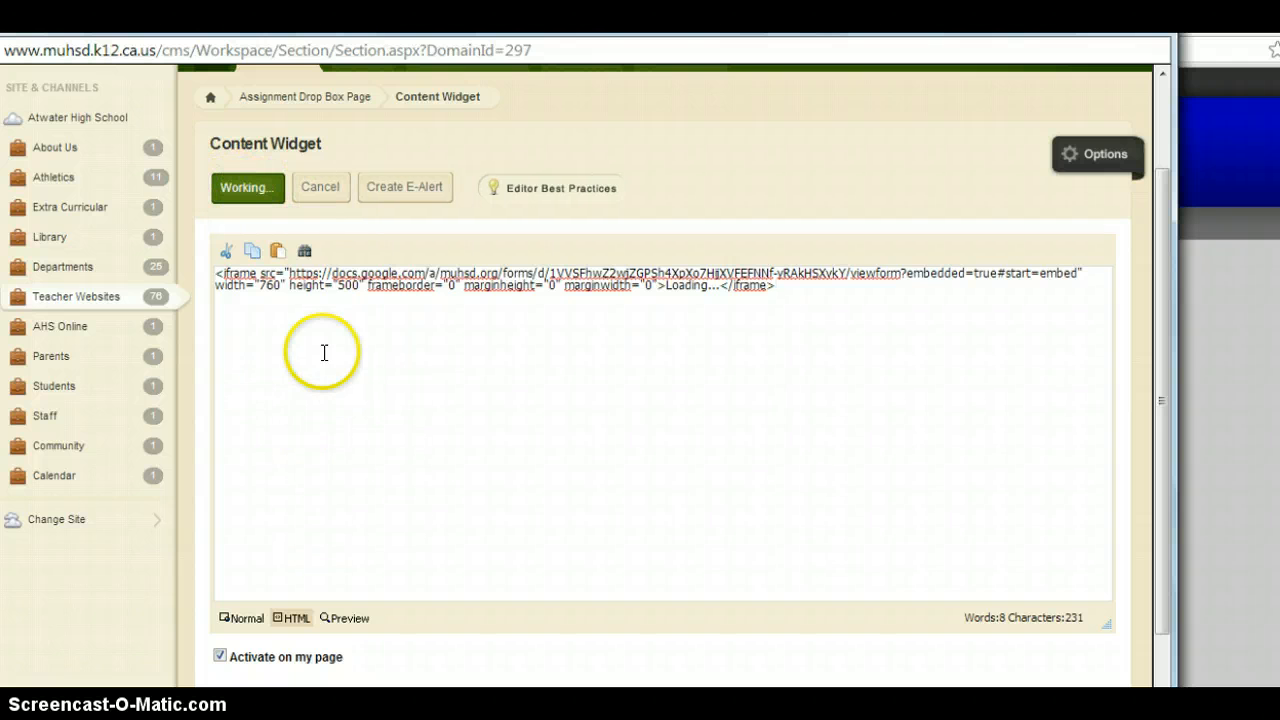